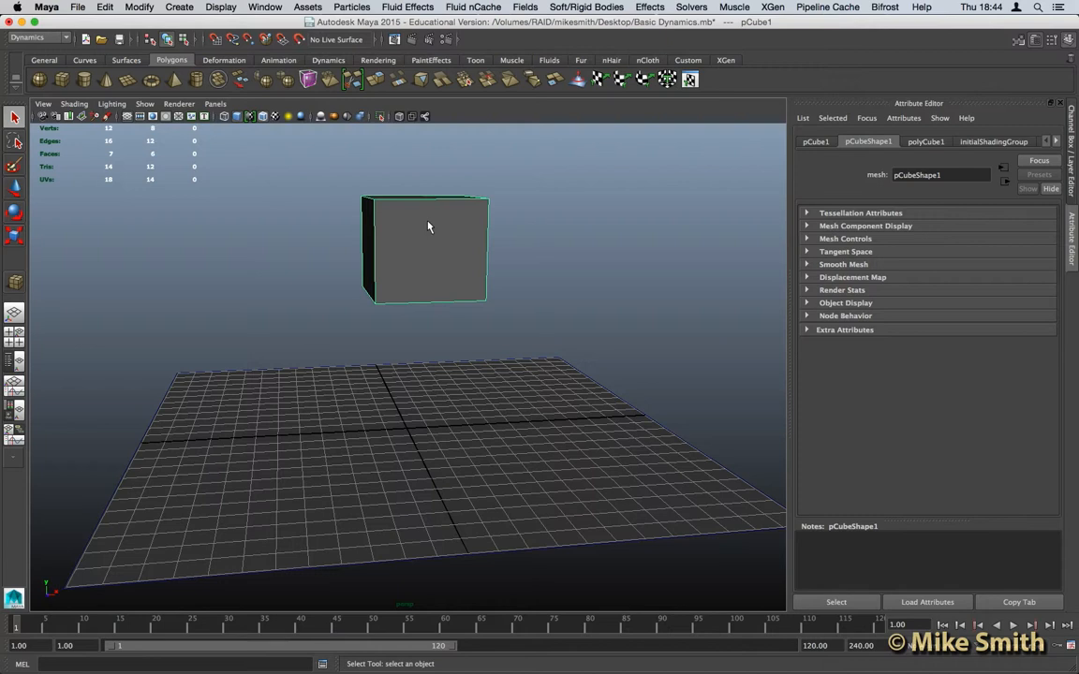
Step: Set the active menu set to Dynamics
{"action": "left_click", "coordinate": [38, 37]}
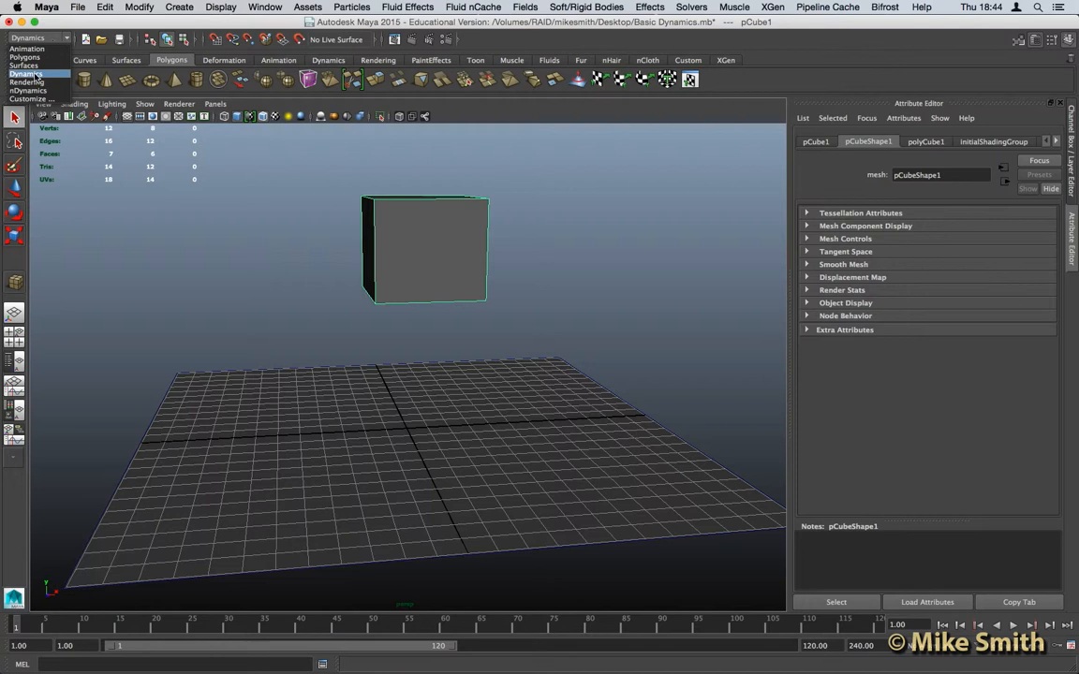
{"action": "left_click", "coordinate": [34, 74]}
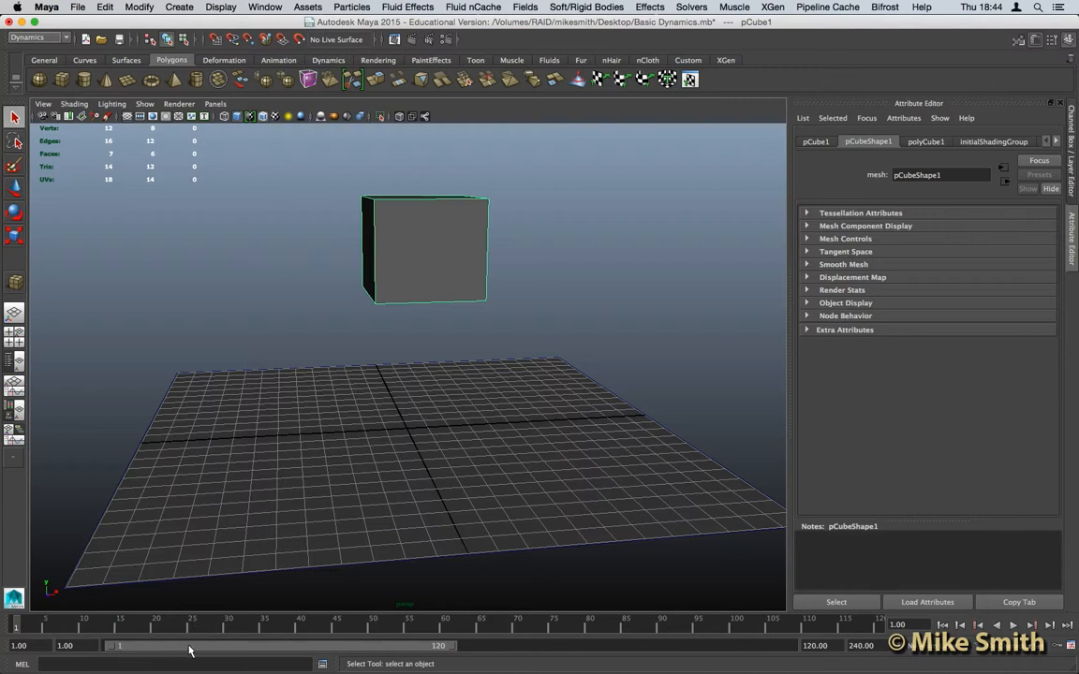
{"action": "left_click", "coordinate": [223, 7]}
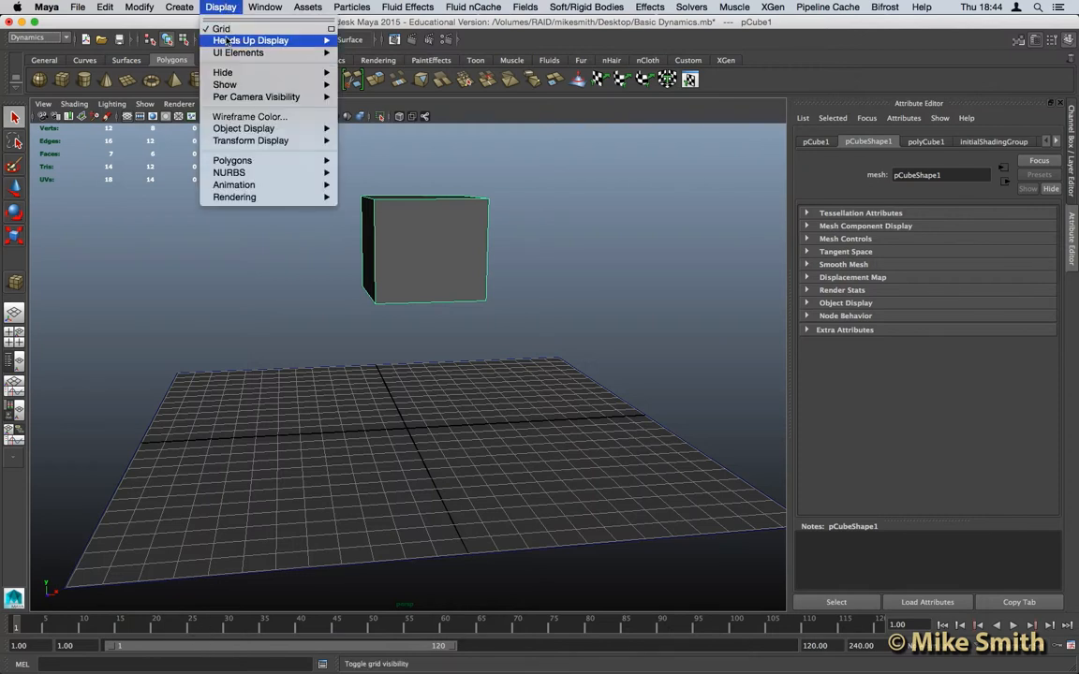
{"action": "mouse_move", "coordinate": [225, 55]}
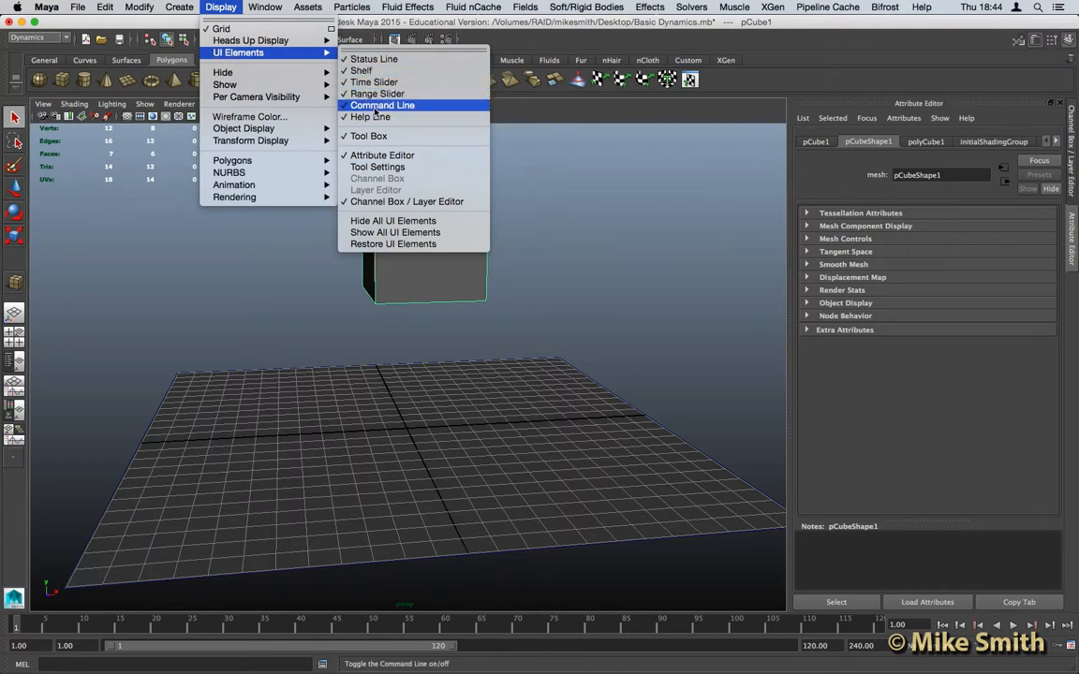
{"action": "left_click", "coordinate": [452, 267]}
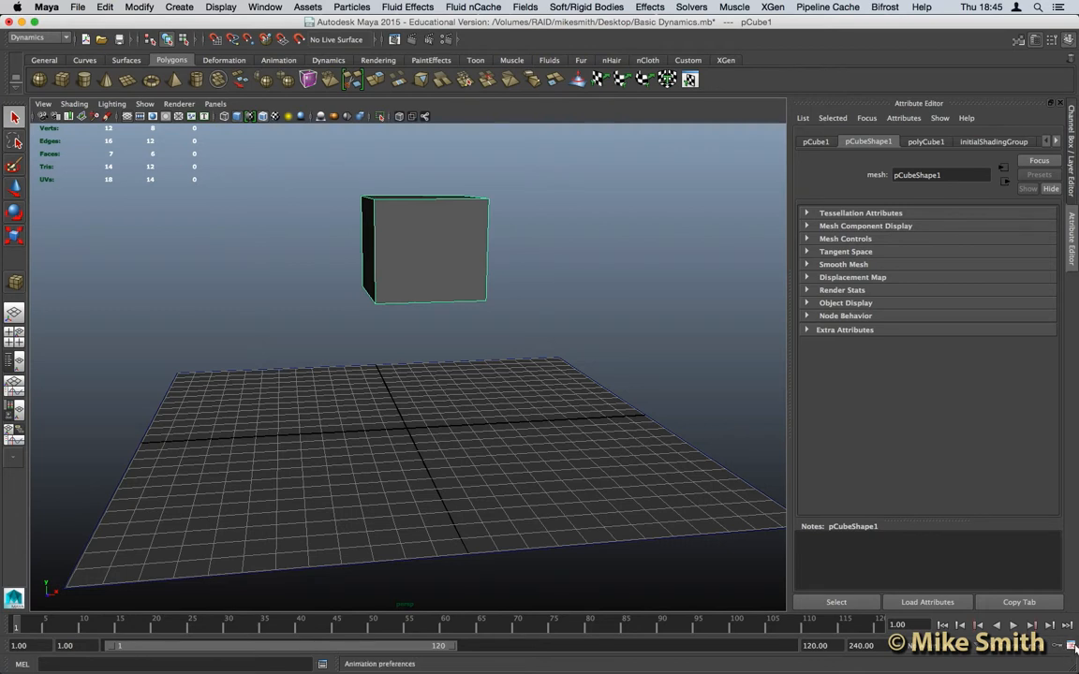
Step: Set the playback speed to Real-time [24 fps] in the animation preferences and save them
{"action": "left_click", "coordinate": [1071, 647]}
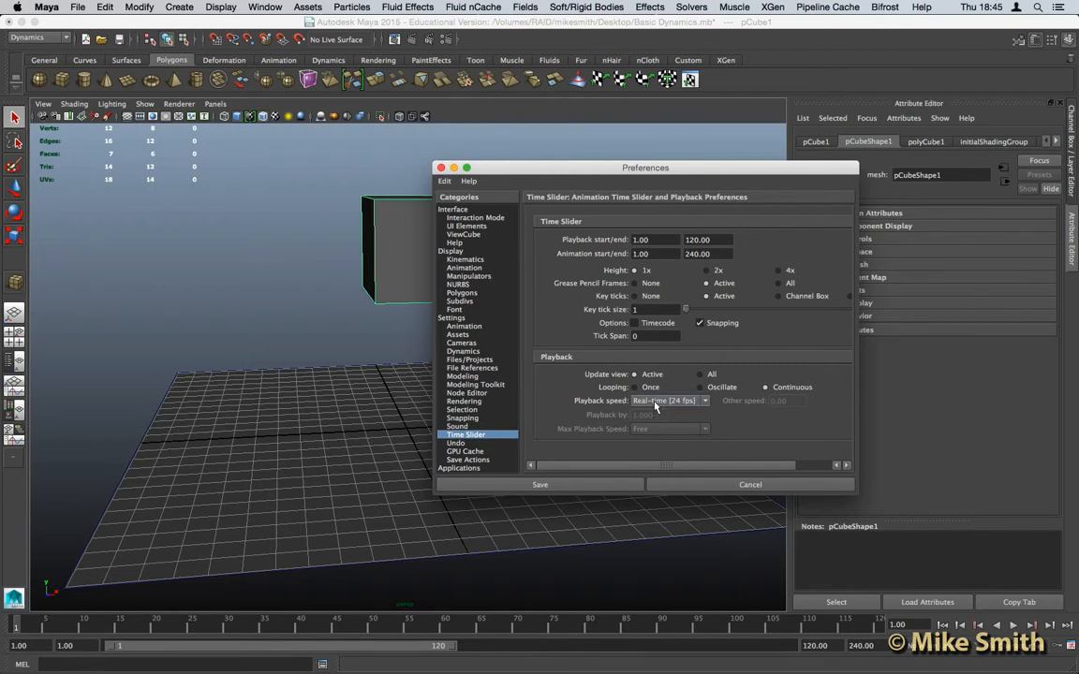
{"action": "left_click", "coordinate": [680, 400]}
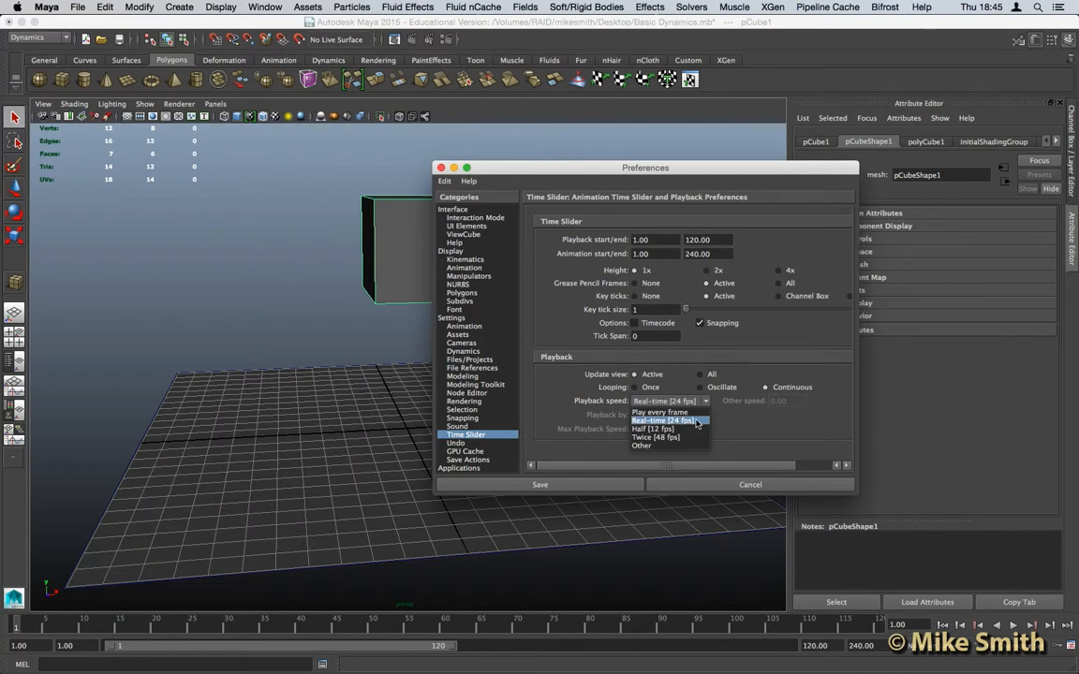
{"action": "left_click", "coordinate": [697, 422]}
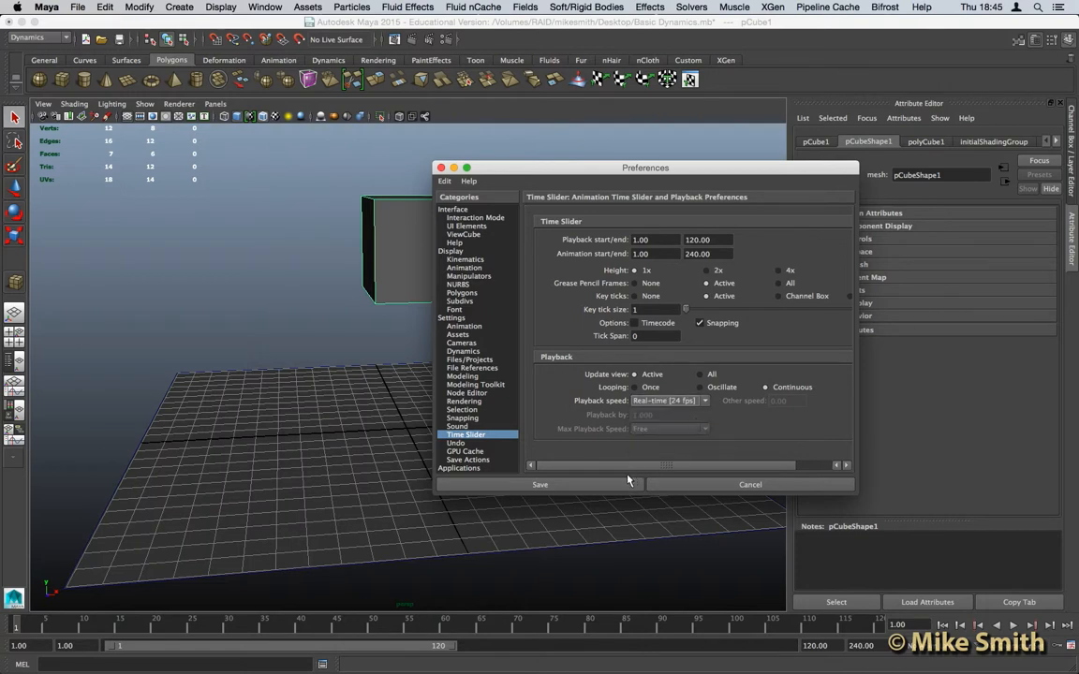
{"action": "left_click", "coordinate": [607, 486]}
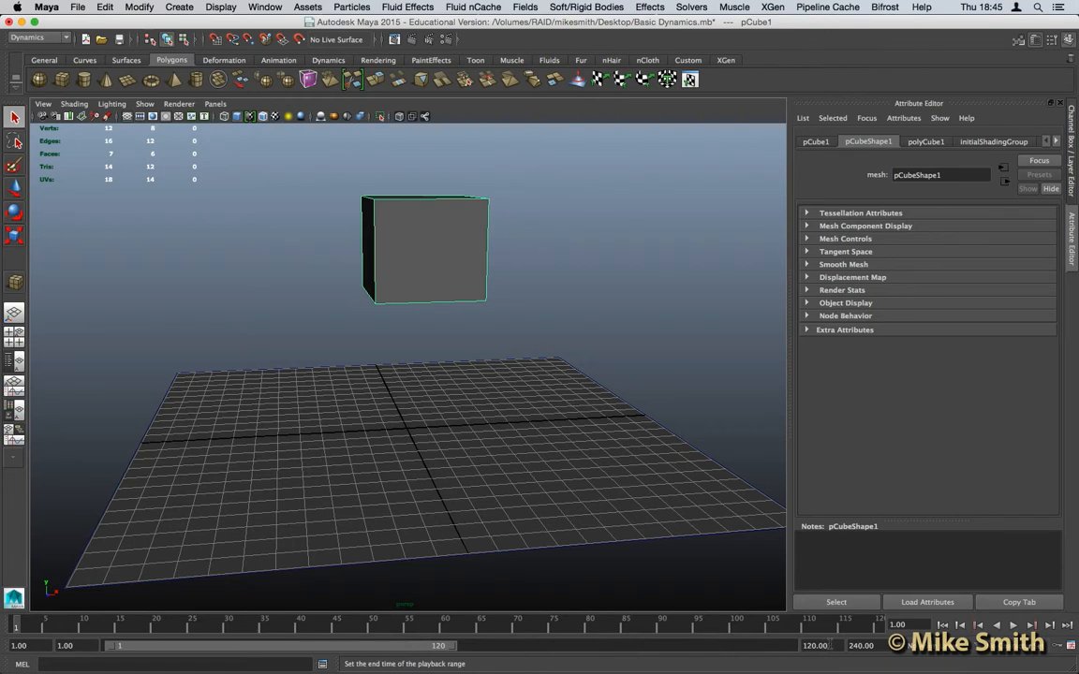
Step: Set the end of the playback range to frame 240
{"action": "double_click", "coordinate": [801, 646]}
{"action": "type", "text": "240"}
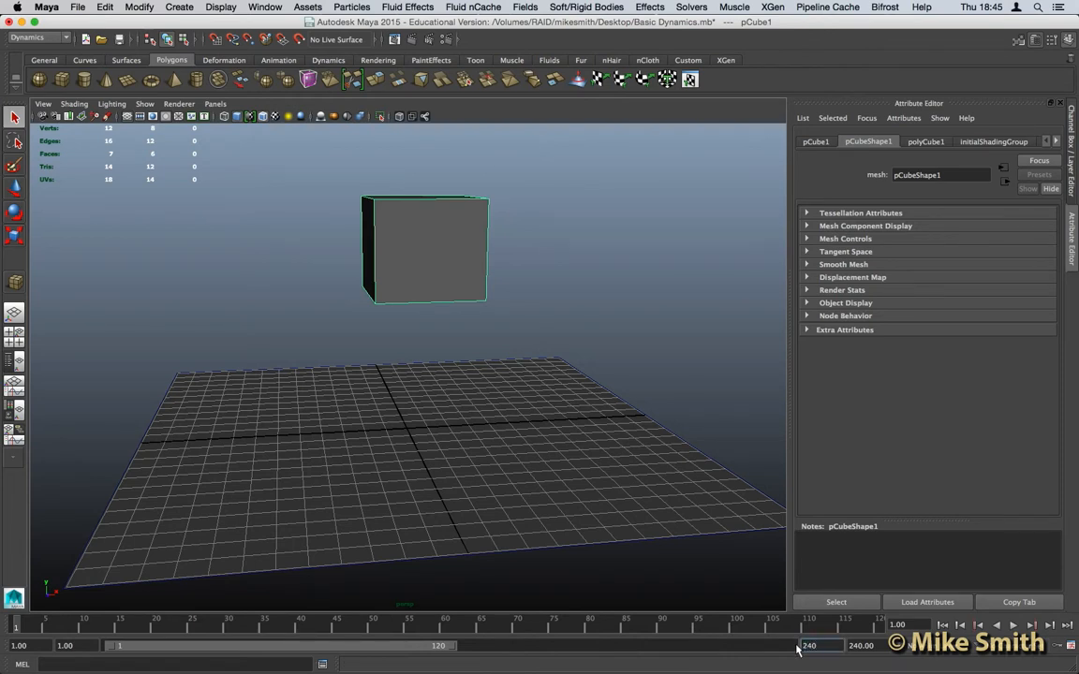
{"action": "key", "text": "Return"}
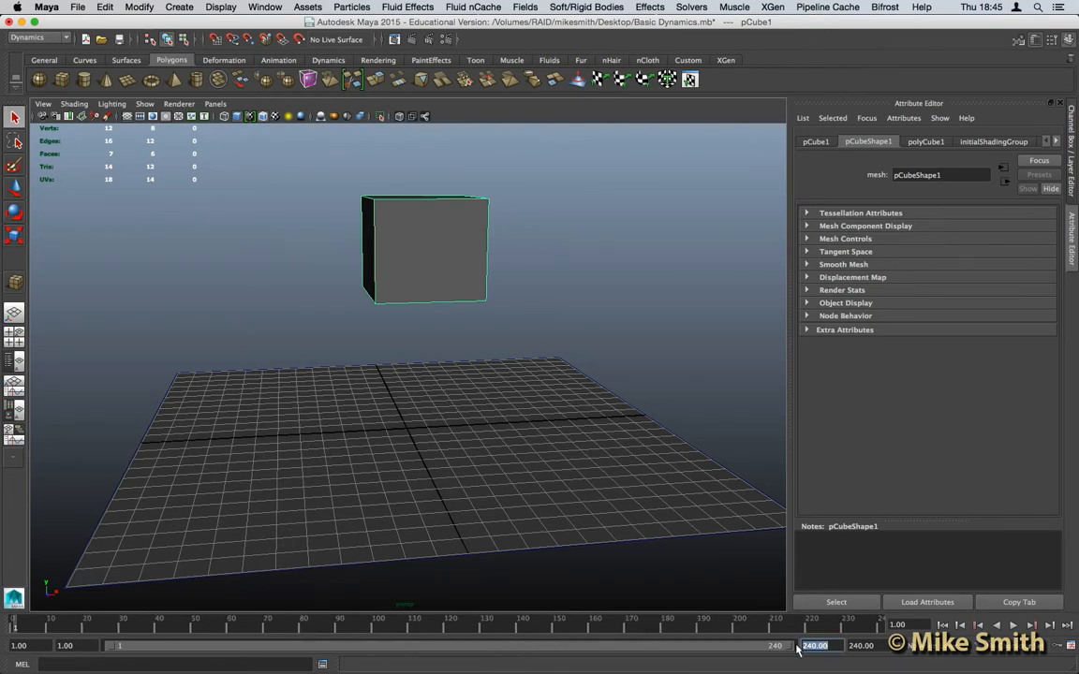
Step: Make the selected cube an active rigid body
{"action": "left_click_drag", "start_coordinate": [424, 273], "coordinate": [460, 280], "text": "alt"}
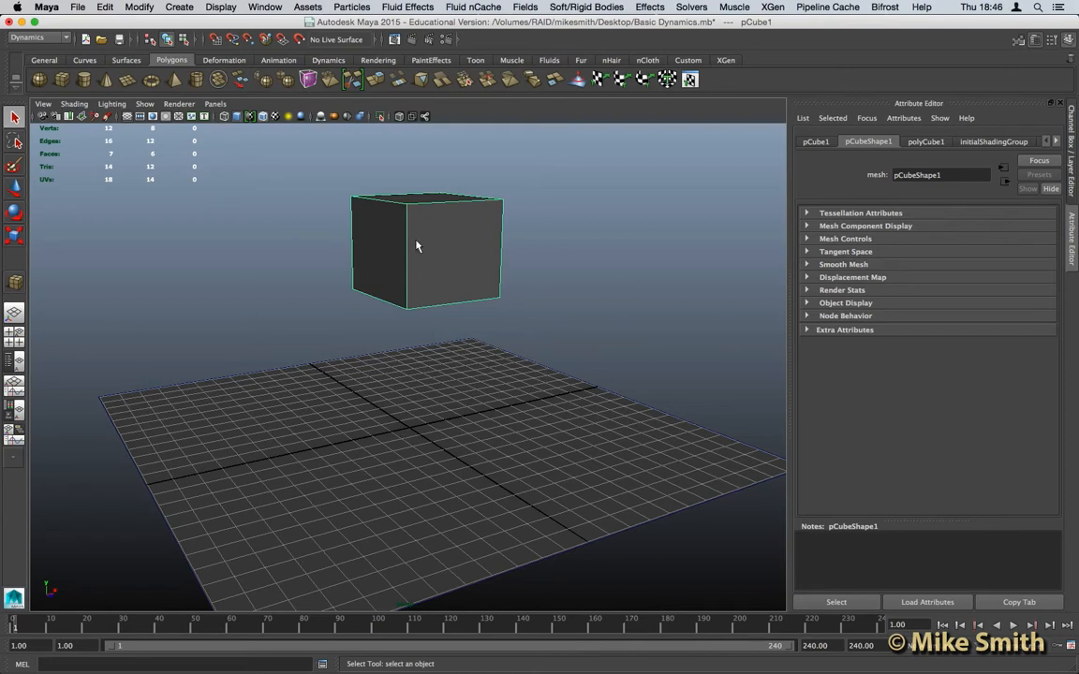
{"action": "left_click", "coordinate": [589, 7]}
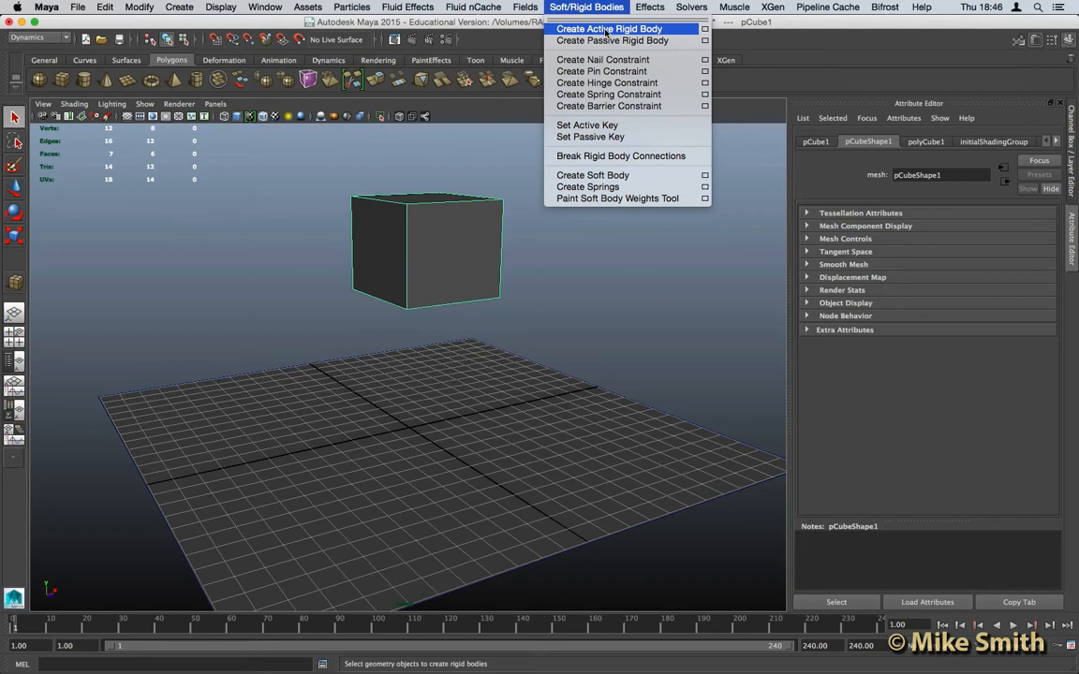
{"action": "left_click", "coordinate": [607, 29]}
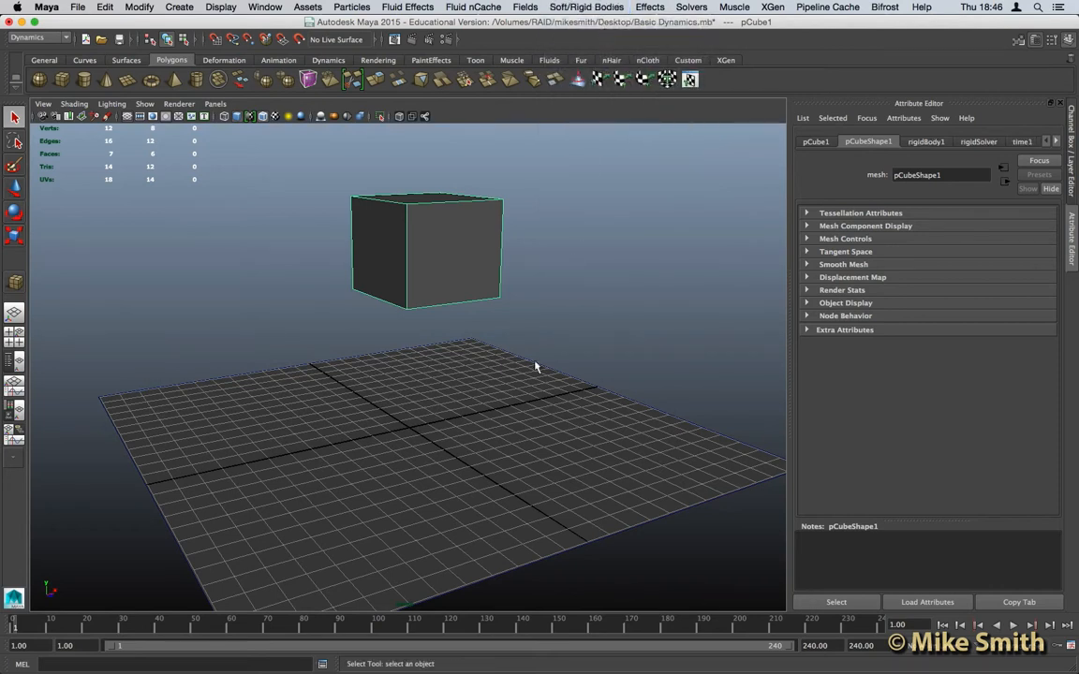
Step: Make the ground plane under the cube a passive rigid body
{"action": "left_click", "coordinate": [457, 384]}
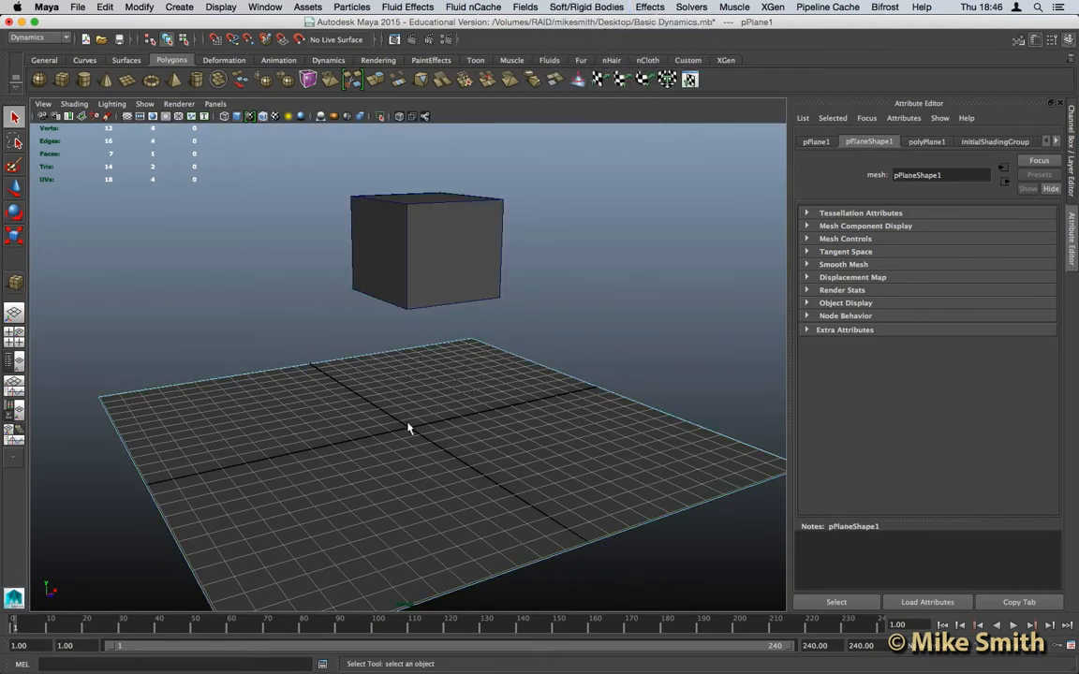
{"action": "left_click", "coordinate": [579, 8]}
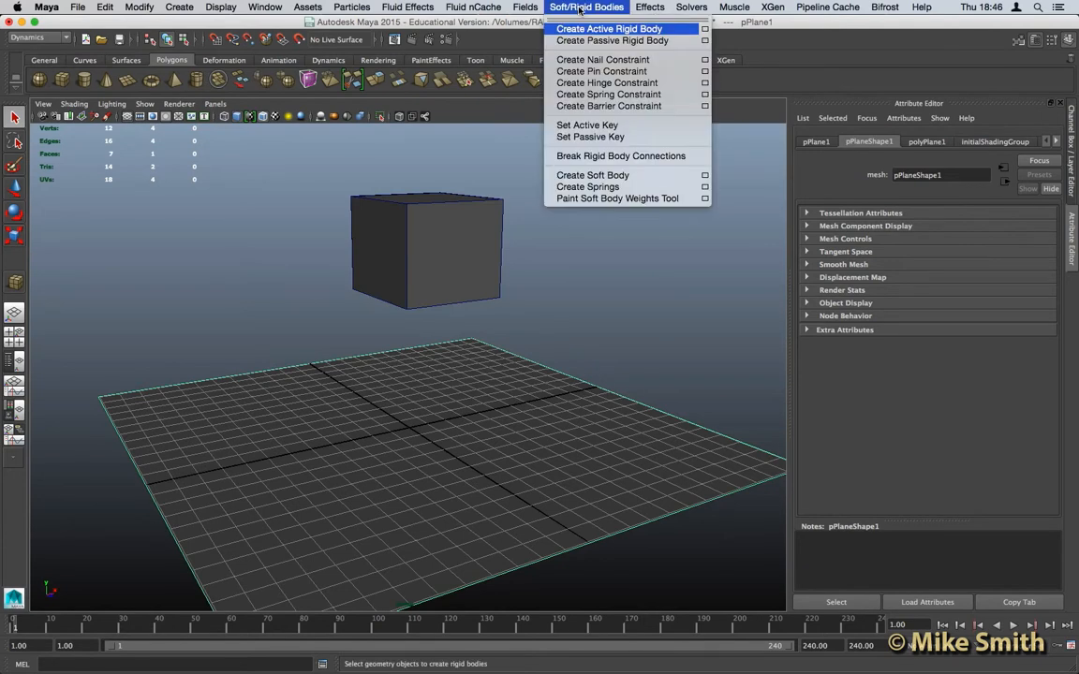
{"action": "left_click", "coordinate": [623, 41]}
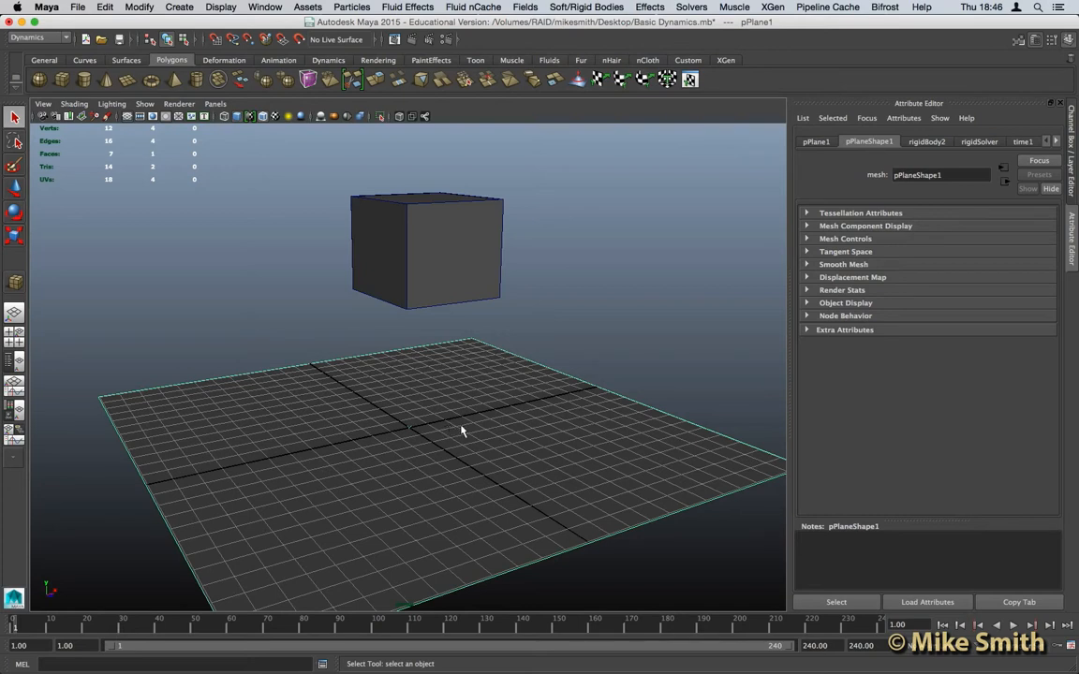
Step: Play the simulation with the cube selected to check its motion, then stop and return to the first frame
{"action": "left_click_drag", "start_coordinate": [524, 410], "coordinate": [493, 374], "text": "alt"}
{"action": "left_click", "coordinate": [460, 285]}
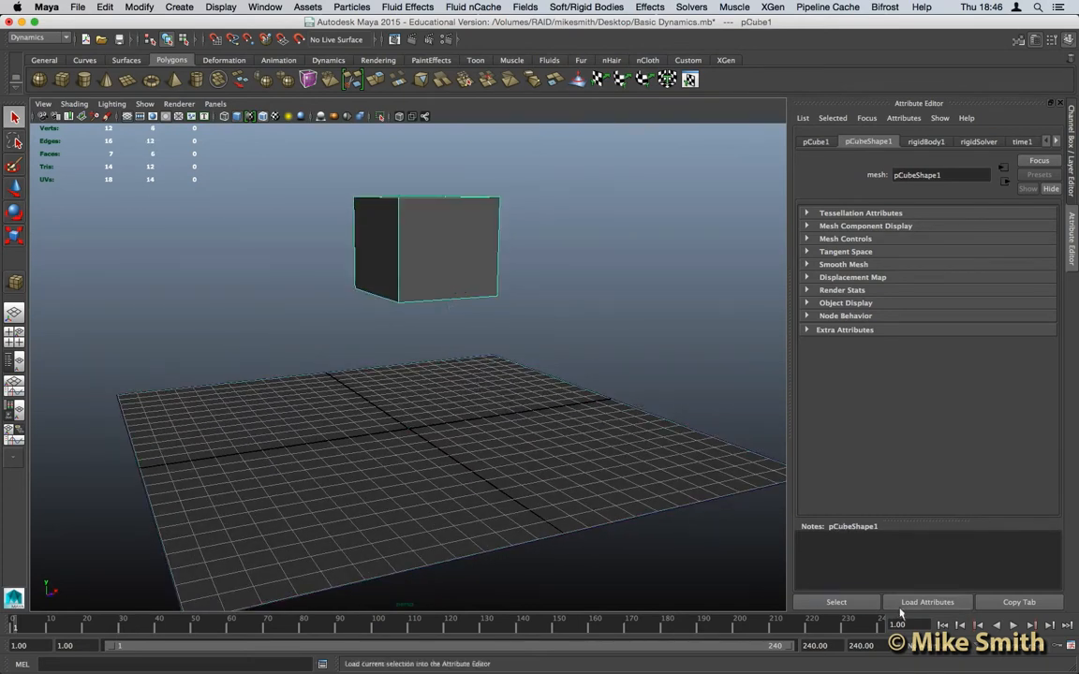
{"action": "left_click", "coordinate": [1013, 627]}
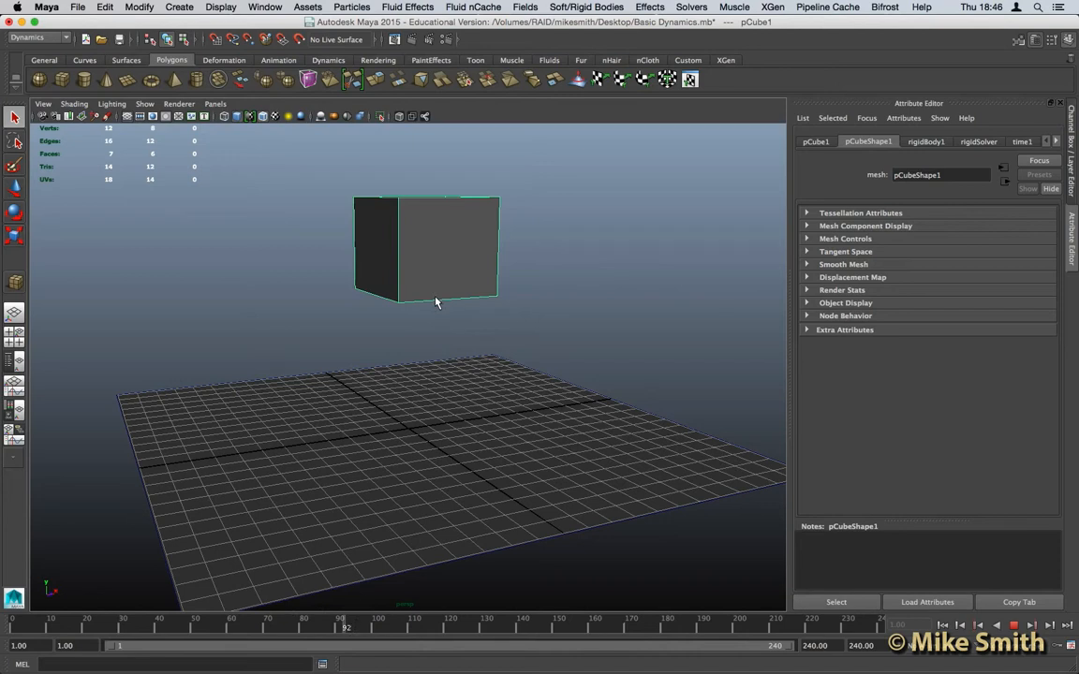
{"action": "left_click", "coordinate": [1012, 626]}
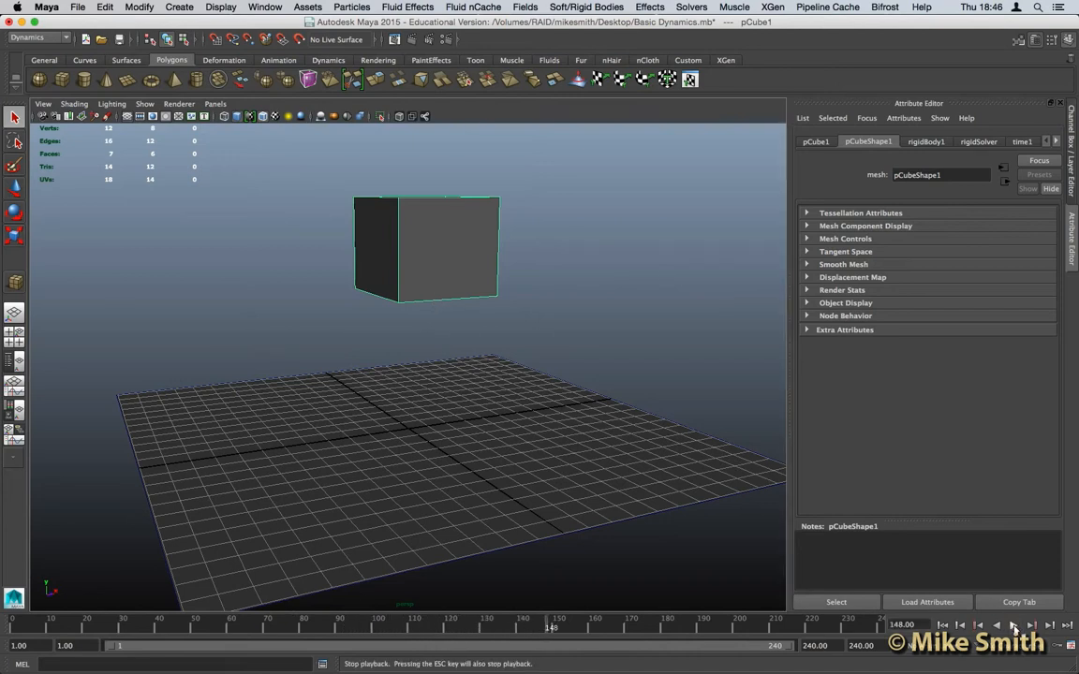
{"action": "left_click", "coordinate": [946, 625]}
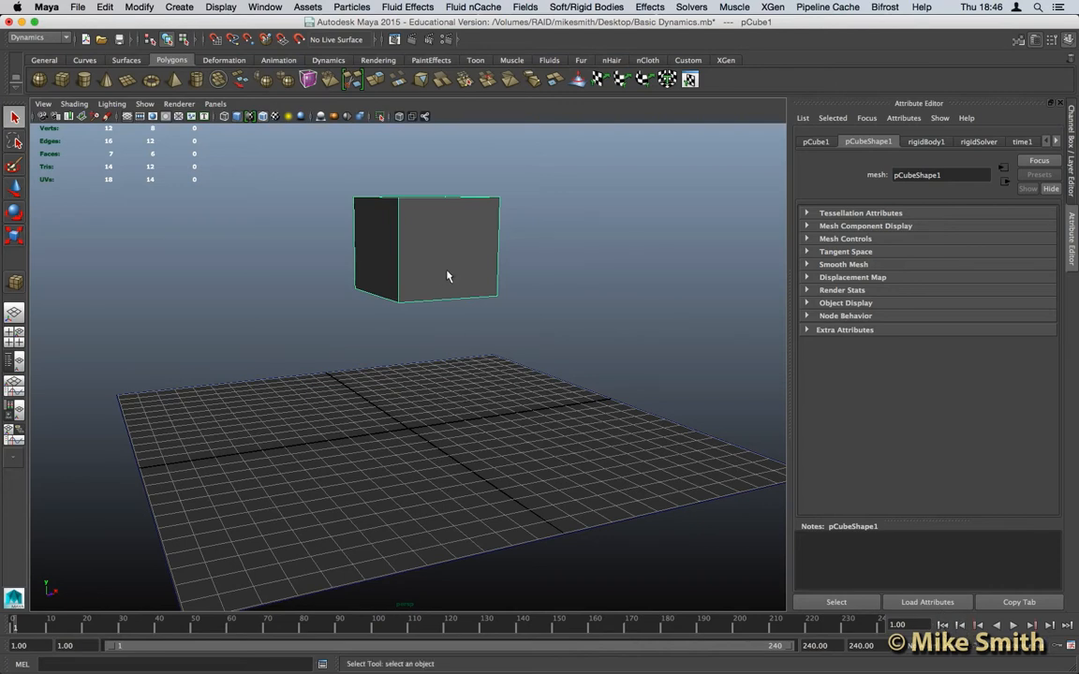
Step: Create a gravity field affecting the cube, with magnitude 9.8 and Y direction -1
{"action": "left_click_drag", "start_coordinate": [422, 205], "coordinate": [421, 258], "text": "alt"}
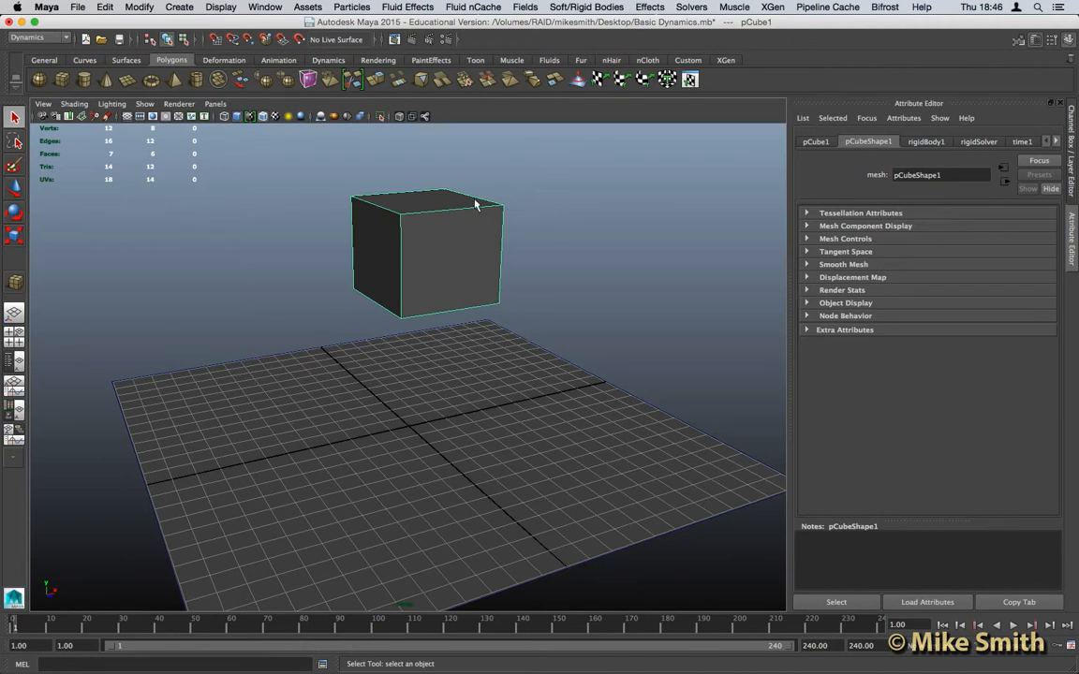
{"action": "left_click", "coordinate": [527, 8]}
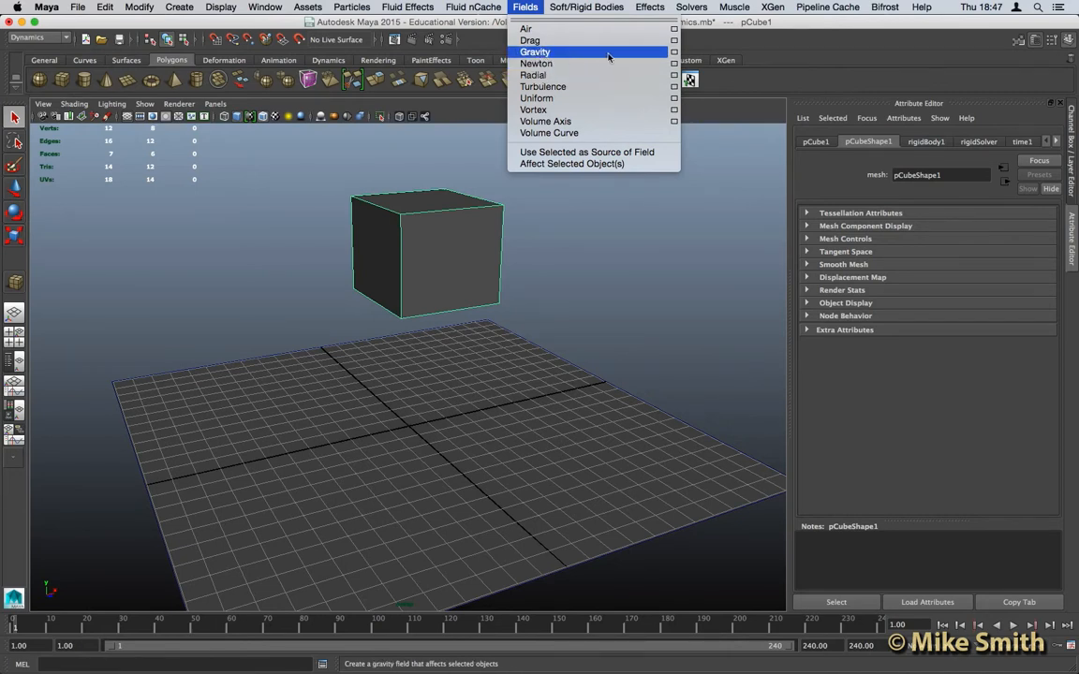
{"action": "left_click", "coordinate": [674, 52]}
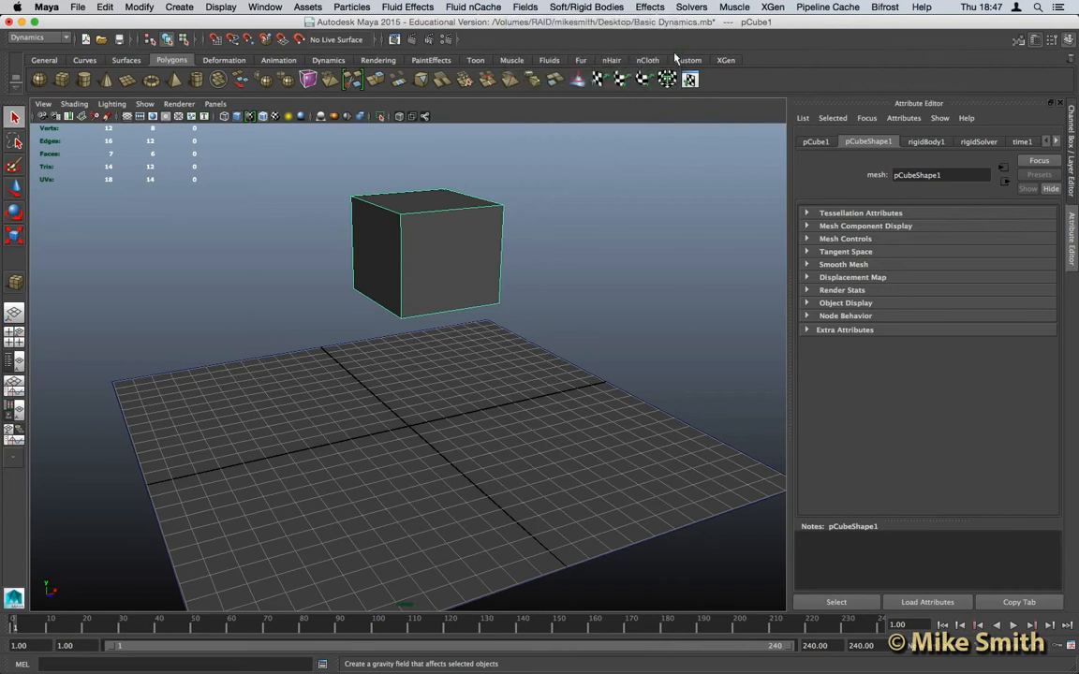
{"action": "left_click_drag", "start_coordinate": [518, 135], "coordinate": [634, 117]}
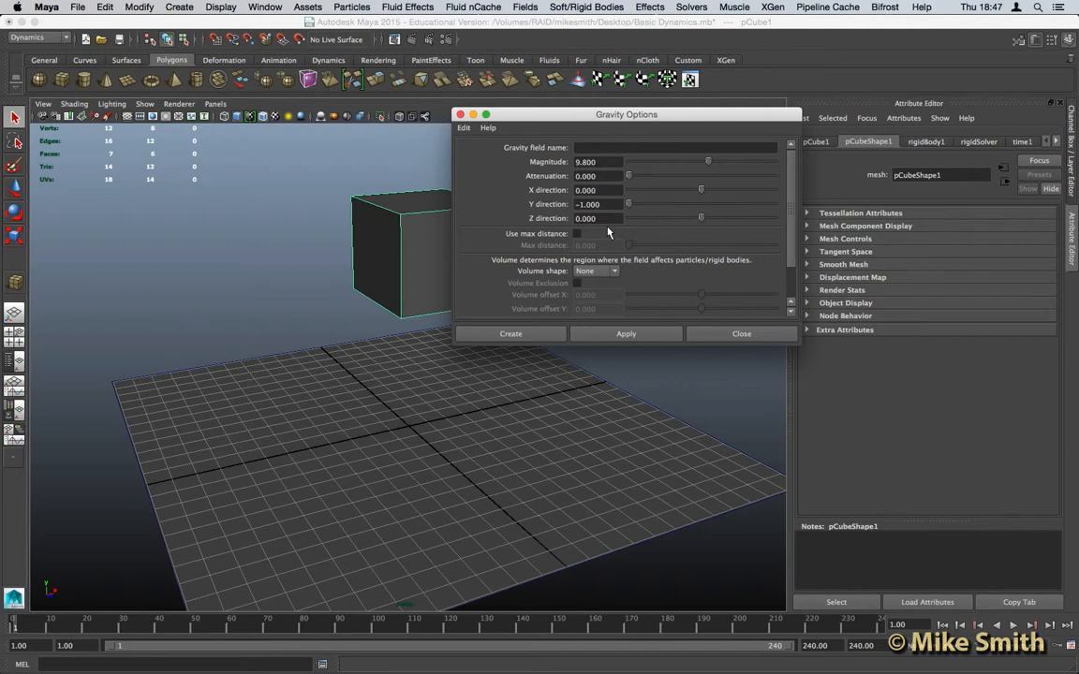
{"action": "left_click", "coordinate": [510, 333]}
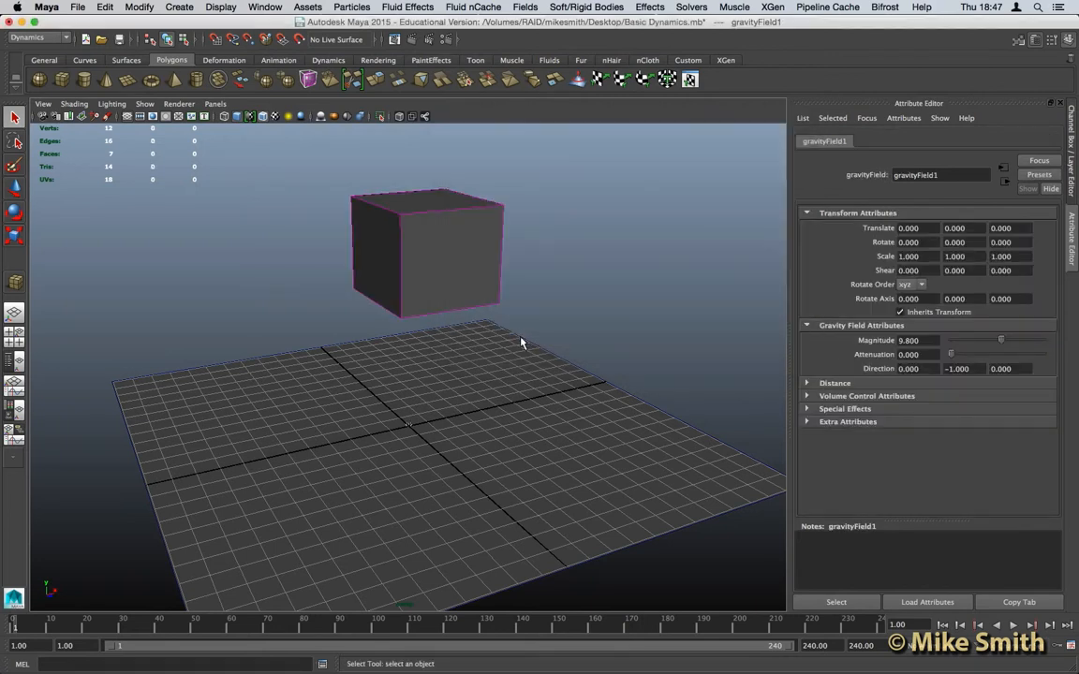
Step: Play the simulation to check the cube under gravity, then stop and rewind to the start
{"action": "left_click", "coordinate": [474, 277]}
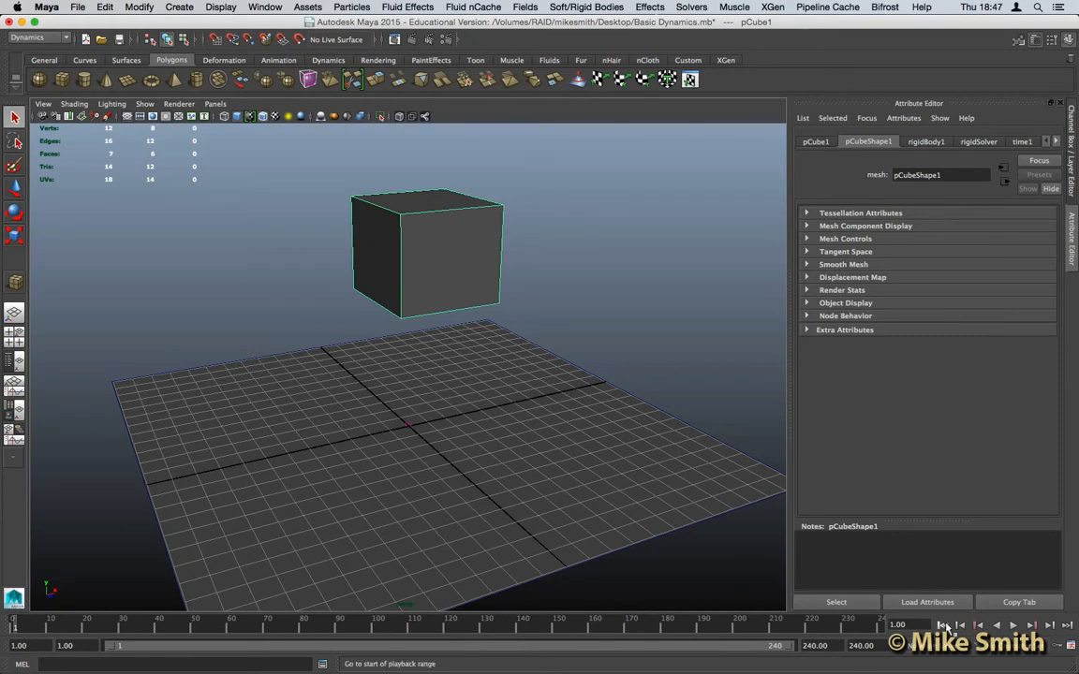
{"action": "left_click", "coordinate": [1012, 625]}
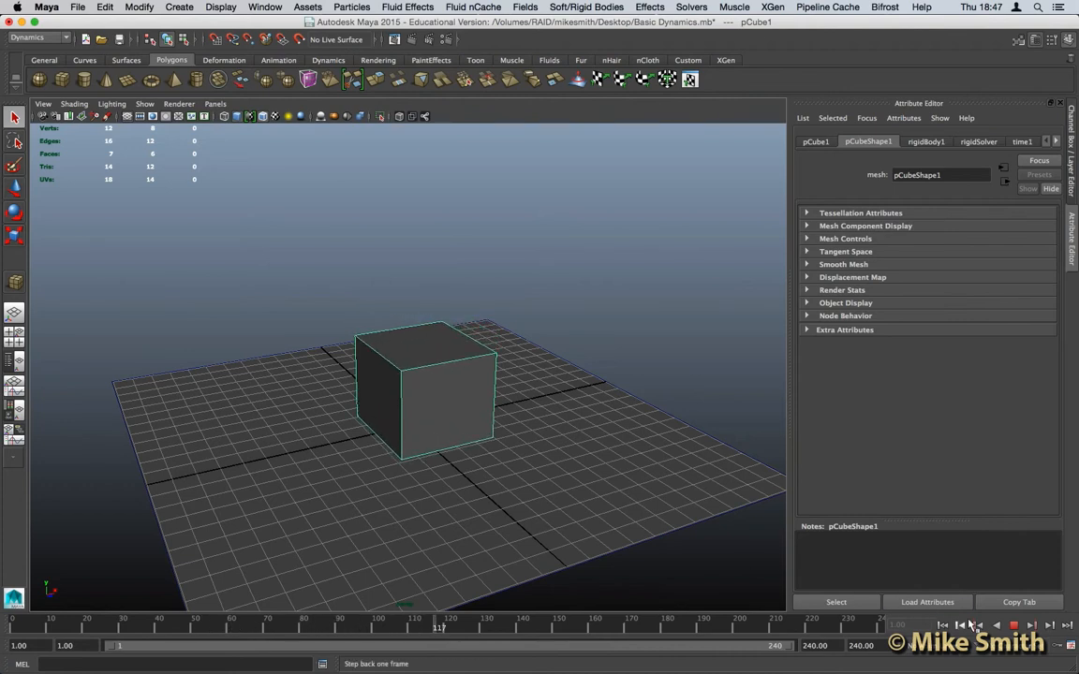
{"action": "left_click", "coordinate": [1014, 625]}
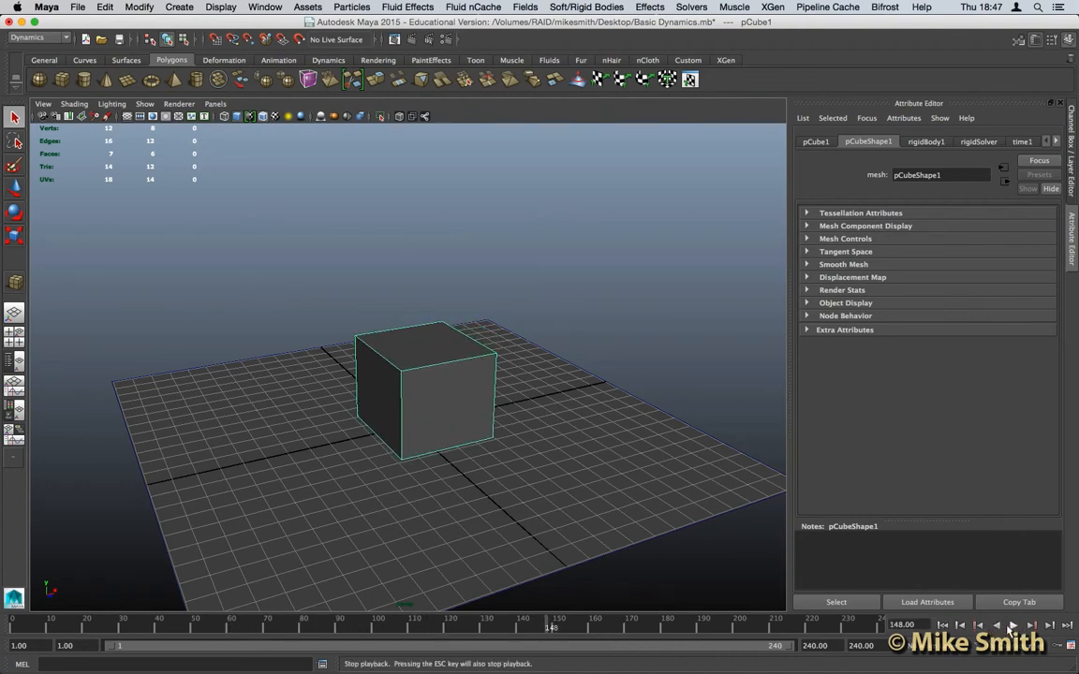
{"action": "left_click", "coordinate": [943, 625]}
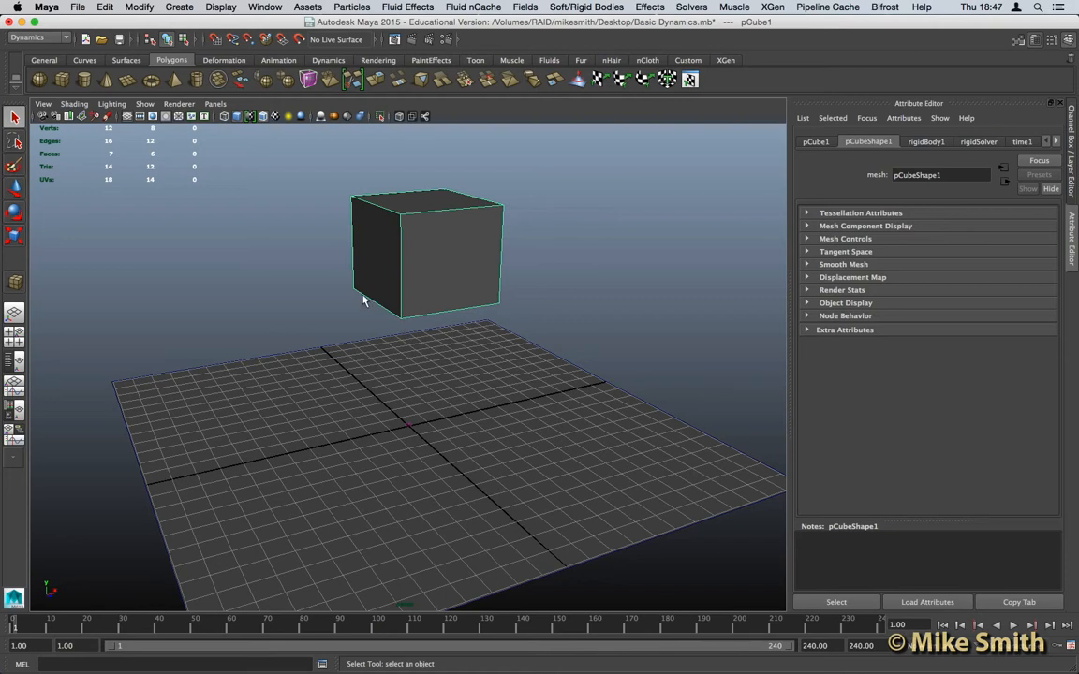
Step: Tilt the cube freely by about -5.4° in X, -0.6° in Y and -6° in Z
{"action": "left_click", "coordinate": [14, 213]}
{"action": "left_click_drag", "start_coordinate": [451, 234], "coordinate": [375, 217]}
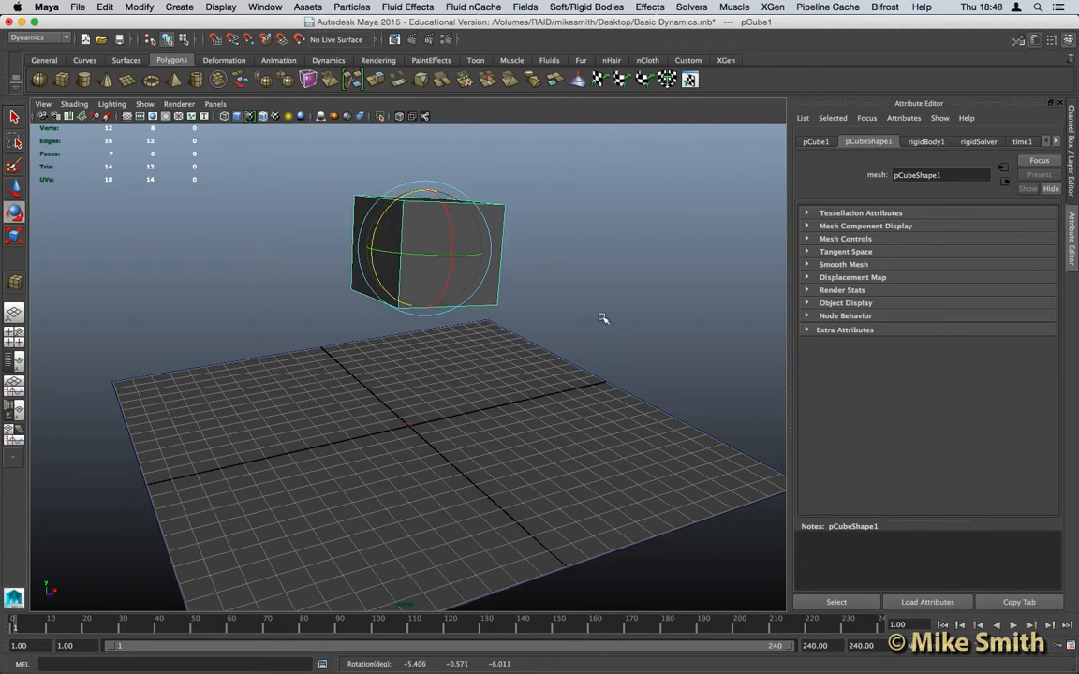
{"action": "key", "text": "q"}
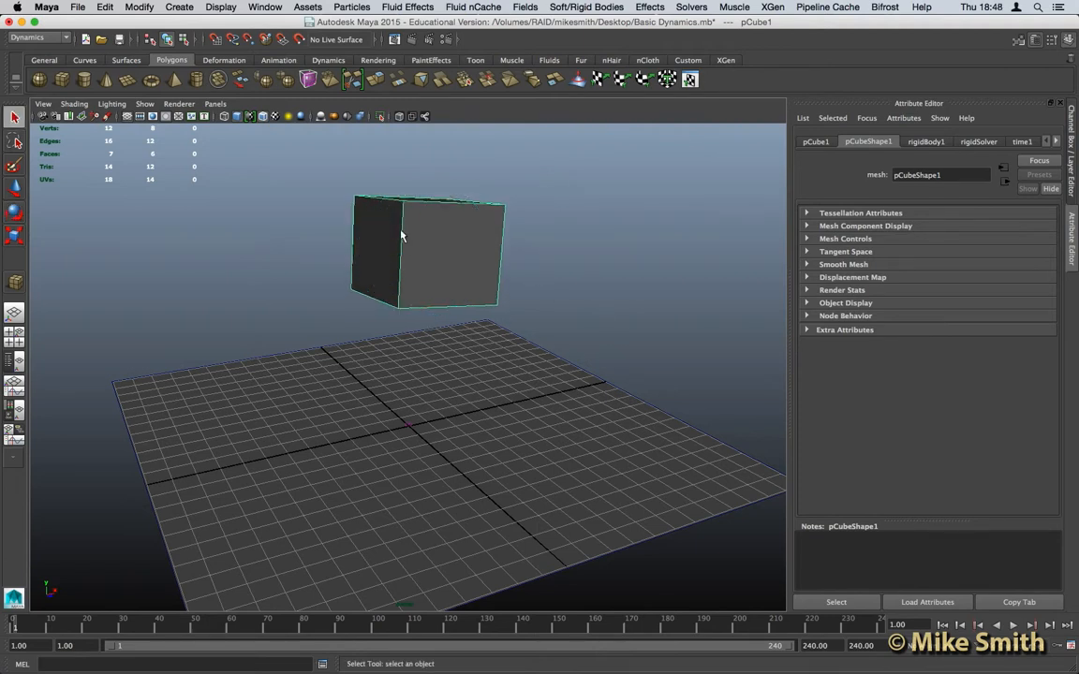
Step: Play the simulation twice to check how the tilted cube lands and bounces on the plane, returning to the first frame each time
{"action": "left_click", "coordinate": [1013, 626]}
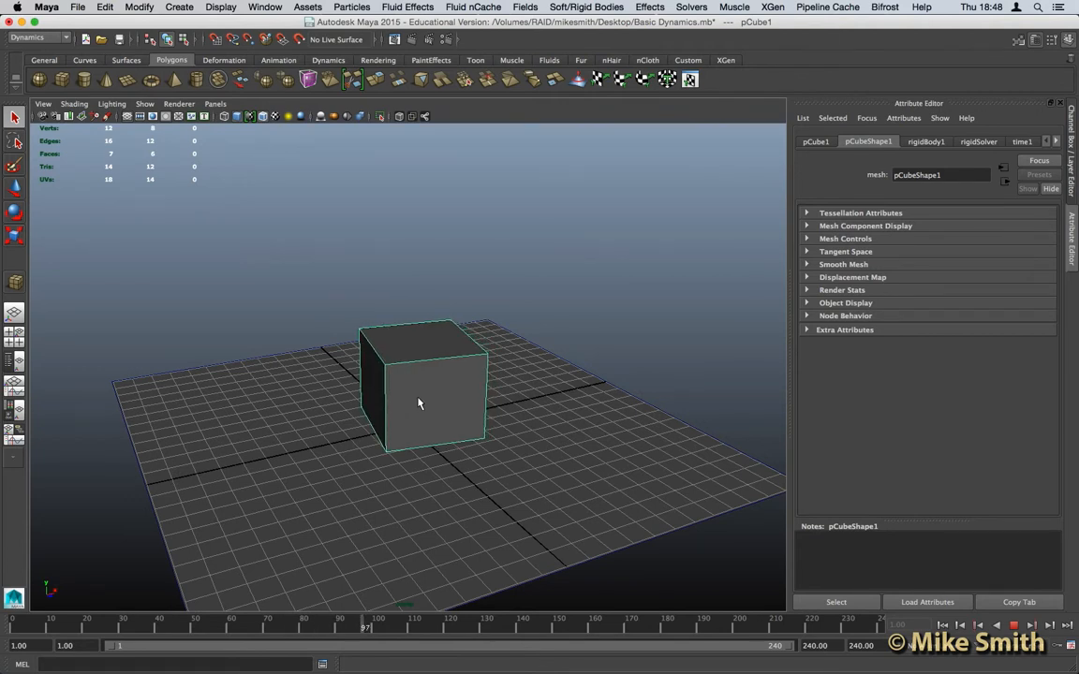
{"action": "left_click", "coordinate": [1013, 626]}
{"action": "left_click", "coordinate": [944, 625]}
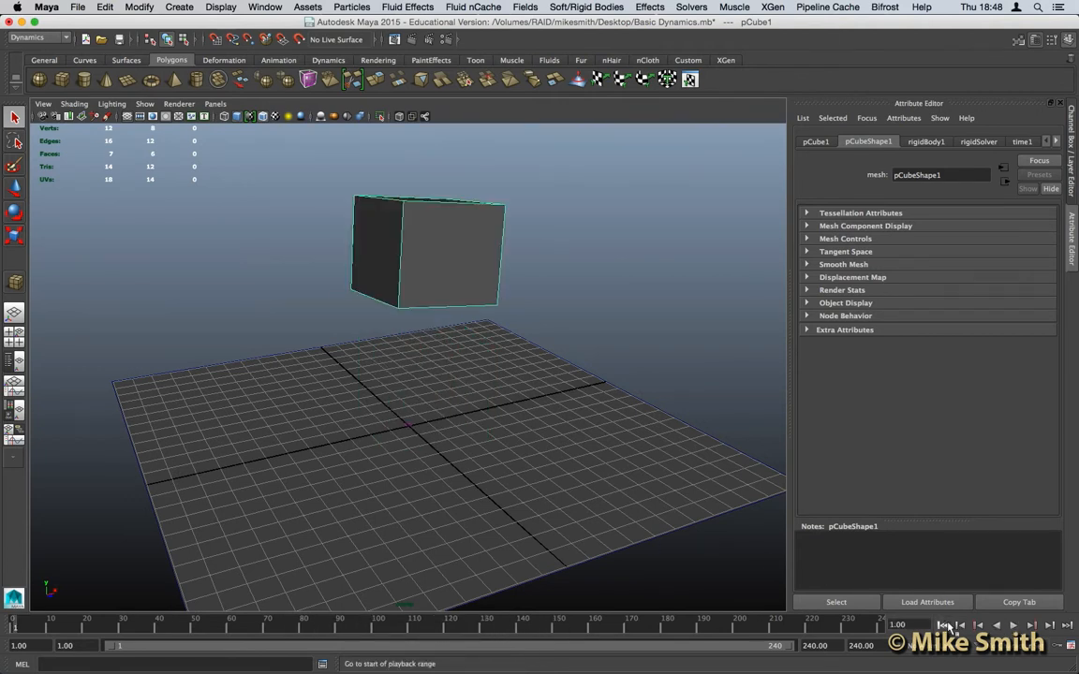
{"action": "left_click", "coordinate": [1013, 626]}
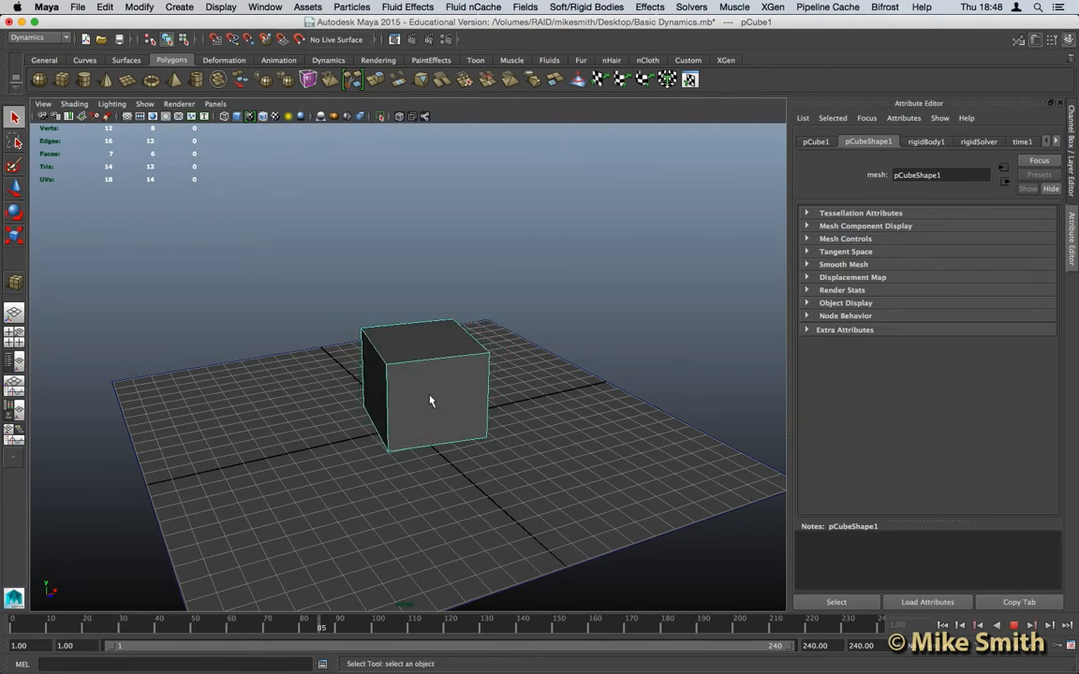
{"action": "left_click", "coordinate": [1013, 625]}
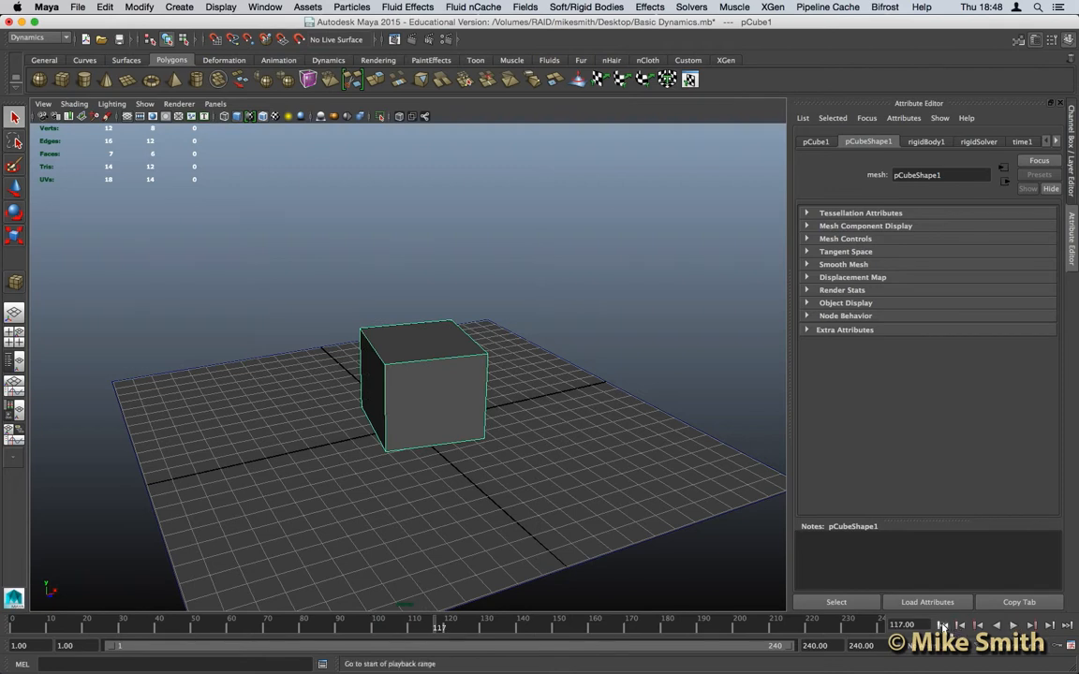
{"action": "key", "text": "alt+shift+v"}
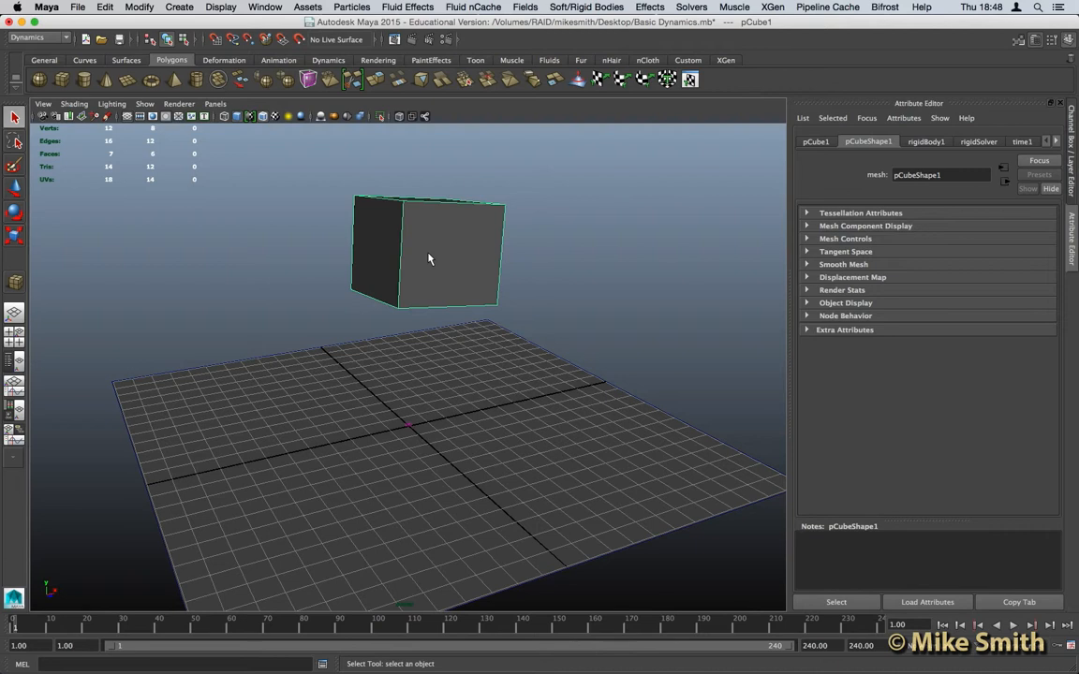
Step: Set the bounciness of the cube's rigid body to 0.2
{"action": "left_click", "coordinate": [927, 142]}
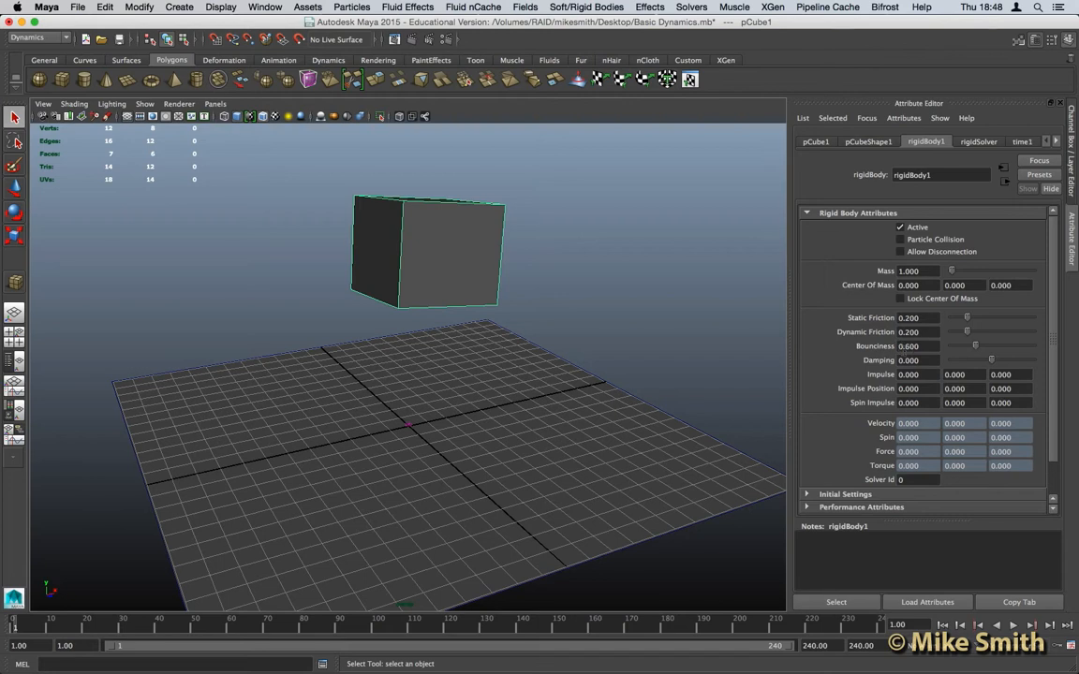
{"action": "double_click", "coordinate": [923, 346]}
{"action": "type", "text": "0."}
{"action": "key", "text": "Return"}
{"action": "left_click", "coordinate": [438, 246]}
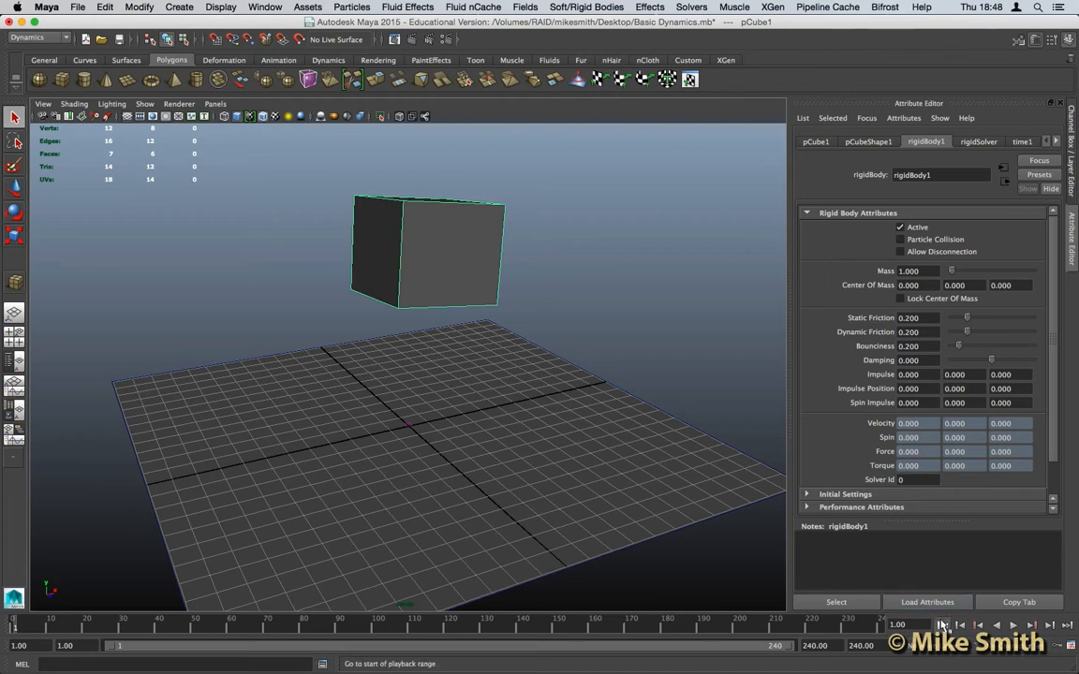
Step: Replay the simulation to check the cube's reduced bounce, then stop and rewind to the start
{"action": "left_click", "coordinate": [1012, 626]}
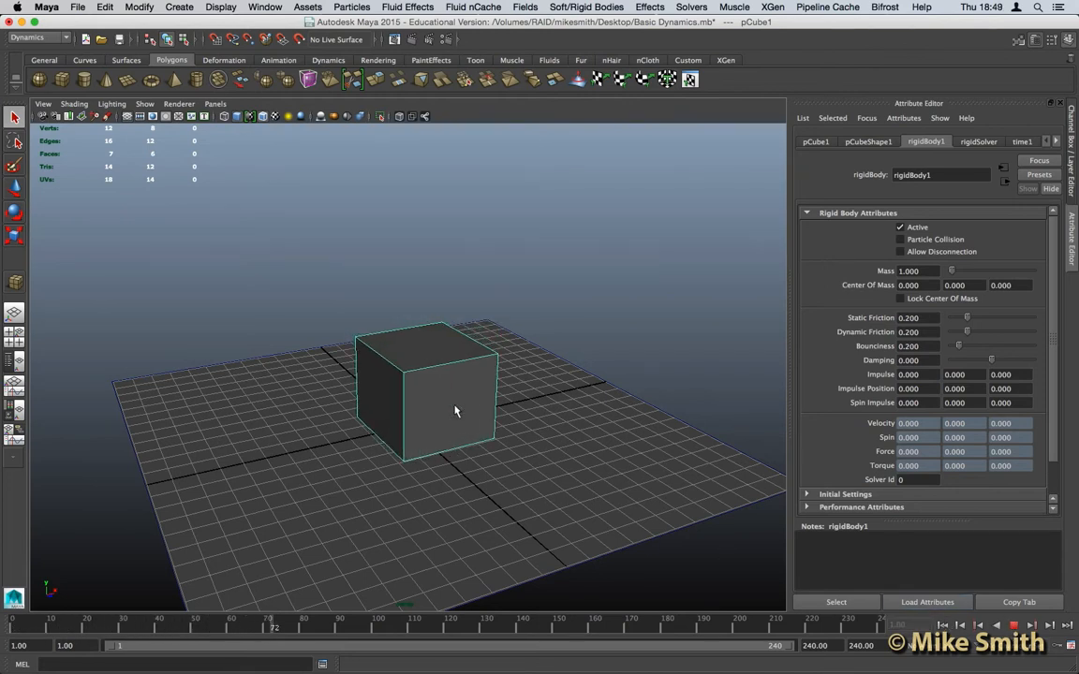
{"action": "left_click", "coordinate": [942, 625]}
{"action": "left_click", "coordinate": [1013, 625]}
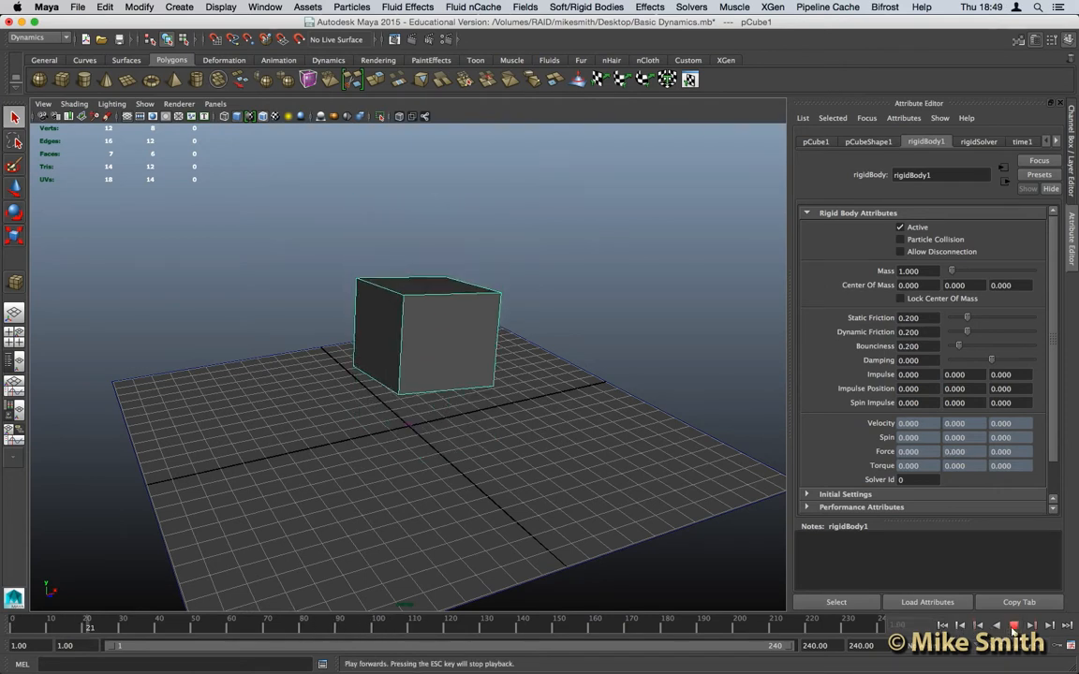
{"action": "left_click", "coordinate": [1013, 626]}
{"action": "left_click", "coordinate": [942, 626]}
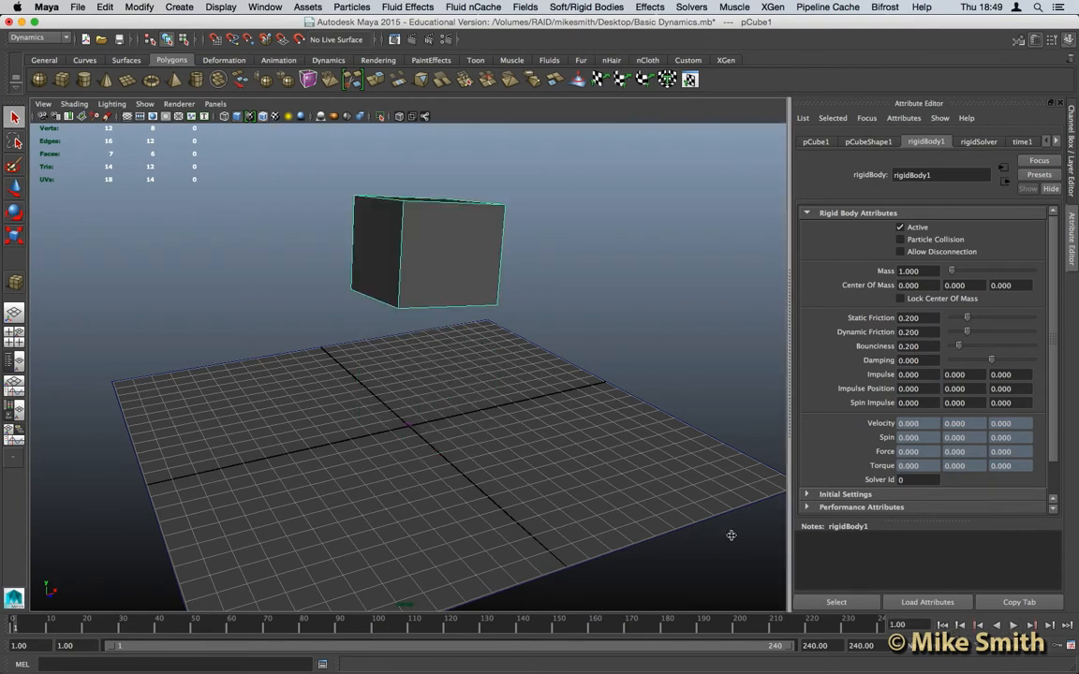
Step: Rotate the cube further around its X axis to about -21°
{"action": "key", "text": "e"}
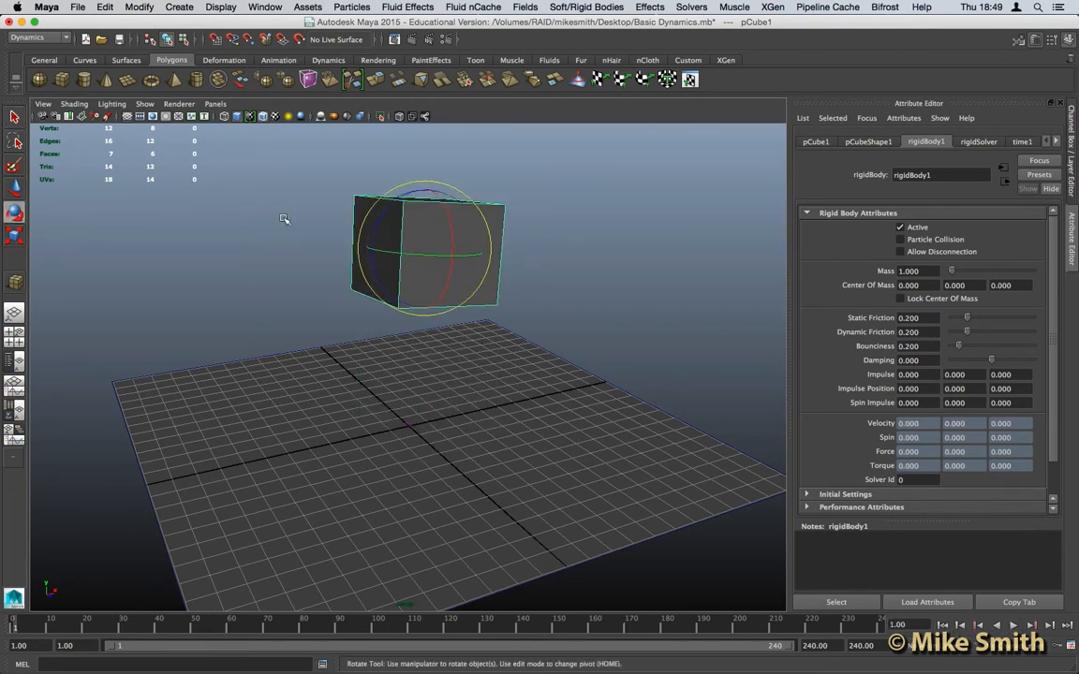
{"action": "left_click_drag", "start_coordinate": [453, 231], "coordinate": [447, 216]}
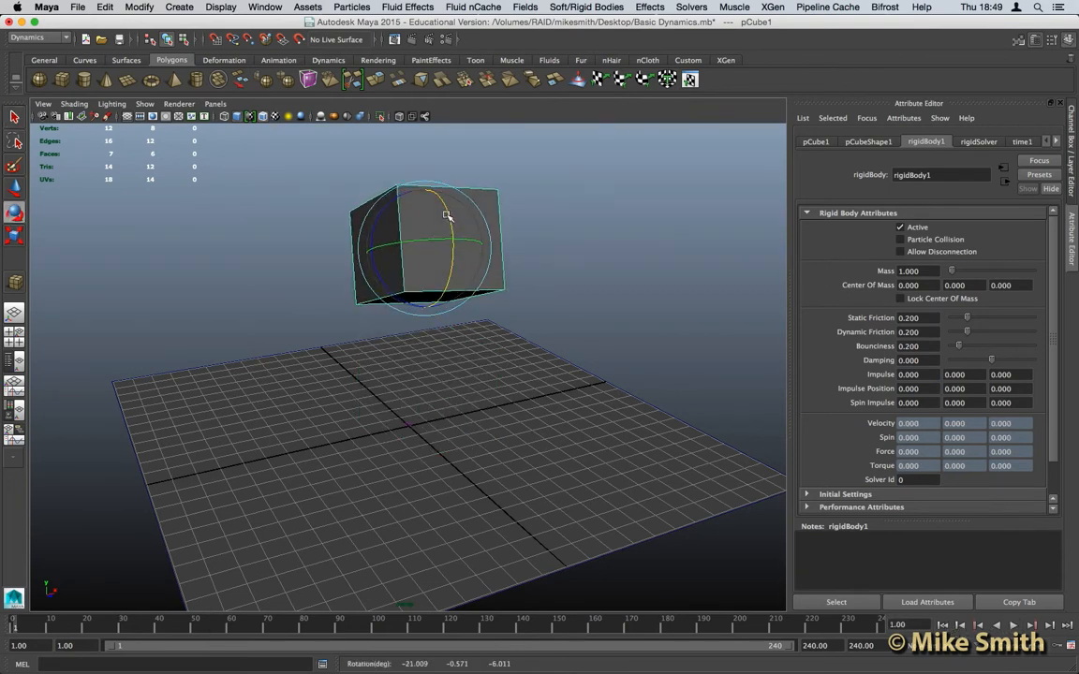
{"action": "key", "text": "q"}
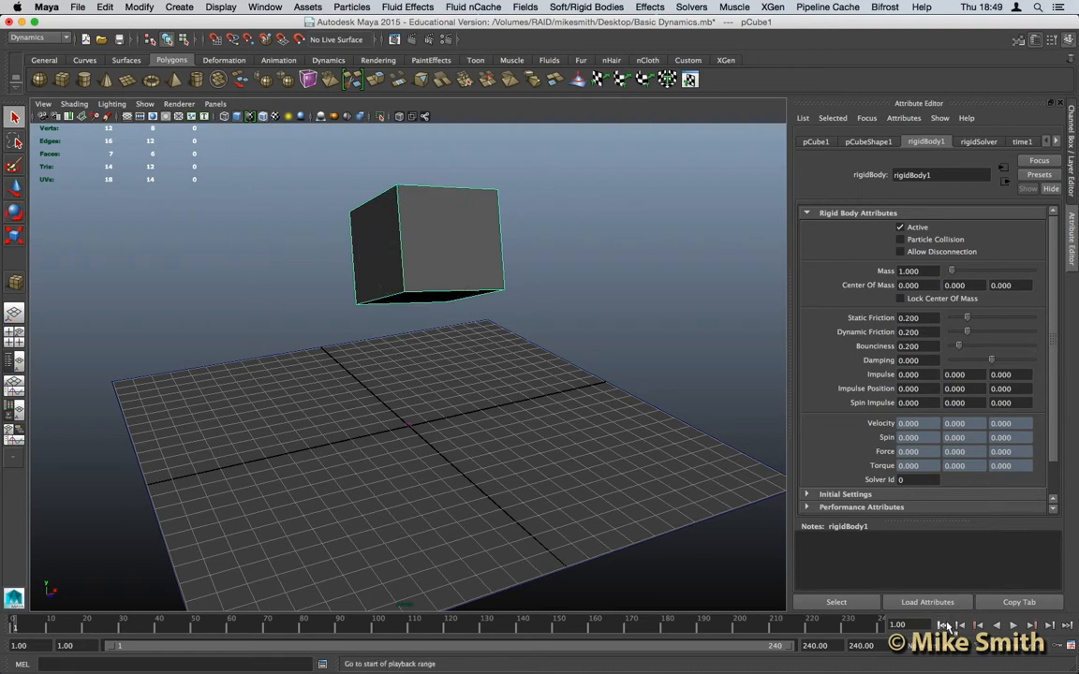
Step: Play the simulation to examine how the more steeply tilted cube tumbles and settles, then return to the first frame
{"action": "left_click", "coordinate": [1013, 625]}
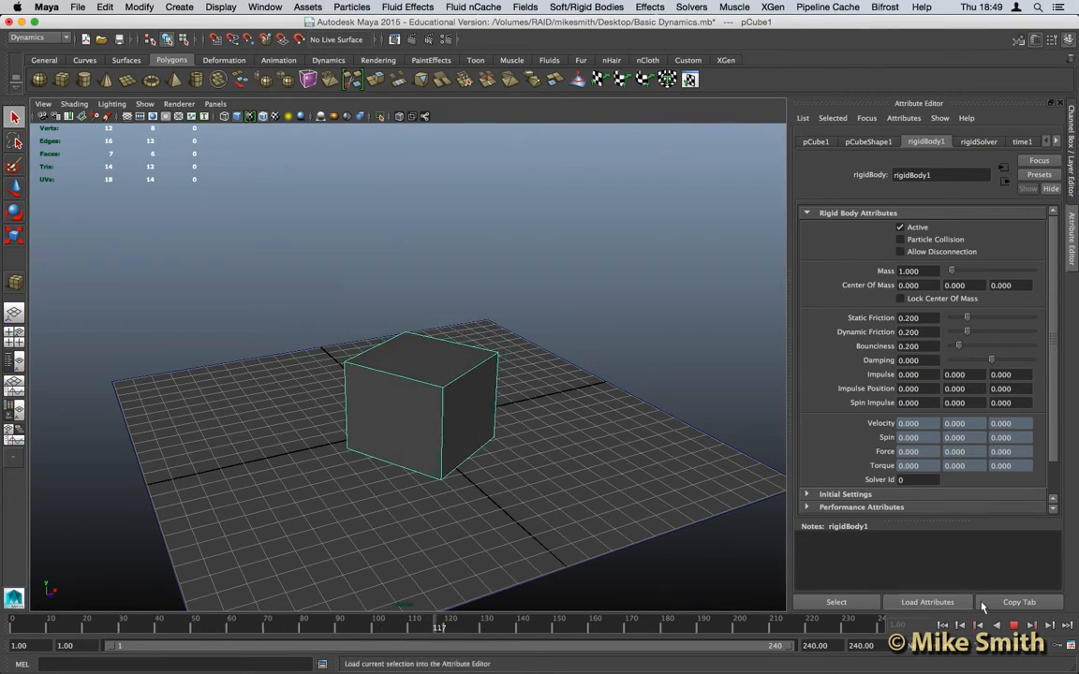
{"action": "left_click_drag", "start_coordinate": [510, 475], "coordinate": [322, 424], "text": "alt"}
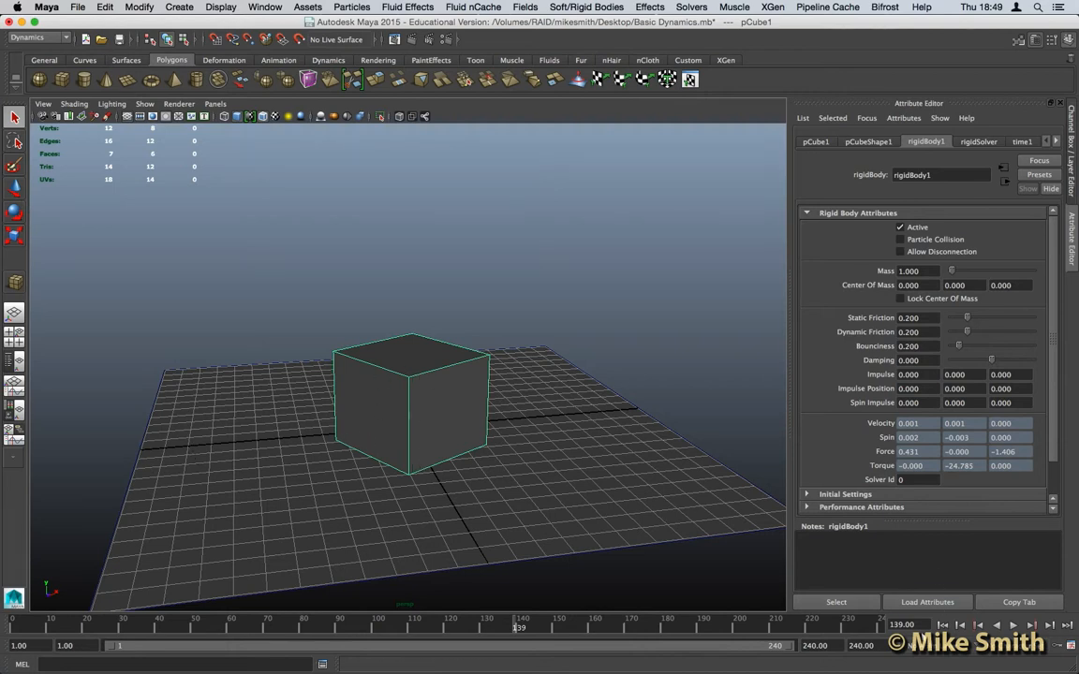
{"action": "key", "text": "alt+shift+v"}
{"action": "mouse_move", "coordinate": [412, 487]}
{"action": "left_mouse_down", "text": "alt"}
{"action": "mouse_move", "coordinate": [443, 490]}
{"action": "mouse_move", "coordinate": [414, 486]}
{"action": "left_mouse_up", "text": "alt"}
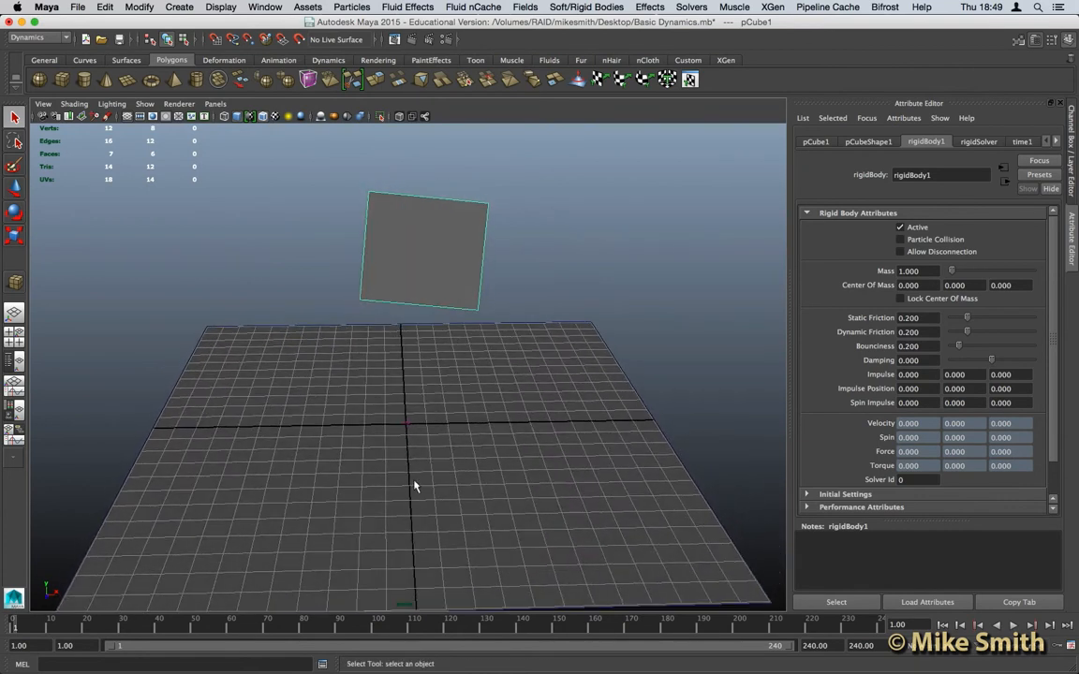
Step: Draw a thin, tall polygon block standing on the plane near its negative X edge, clear of the cube
{"action": "key", "text": "y"}
{"action": "left_click_drag", "start_coordinate": [239, 361], "coordinate": [220, 520]}
{"action": "left_click_drag", "start_coordinate": [223, 464], "coordinate": [265, 387]}
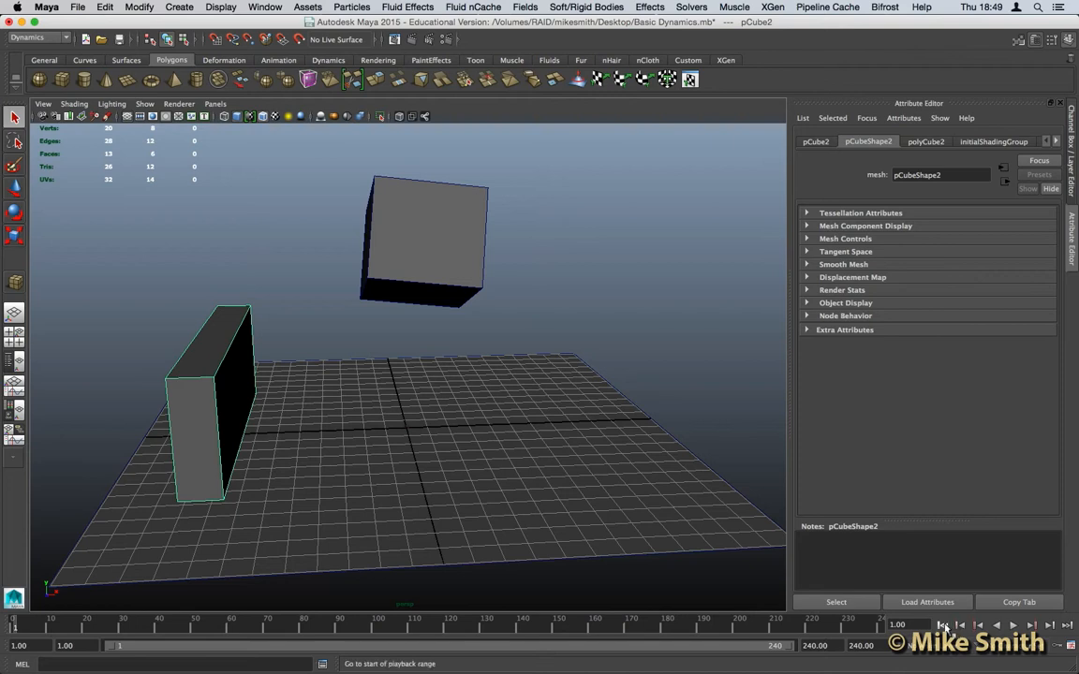
Step: Run the simulation to frame 80 and key the block there, then key it at frame 104 moved along X to about -0.6
{"action": "left_click", "coordinate": [1013, 626]}
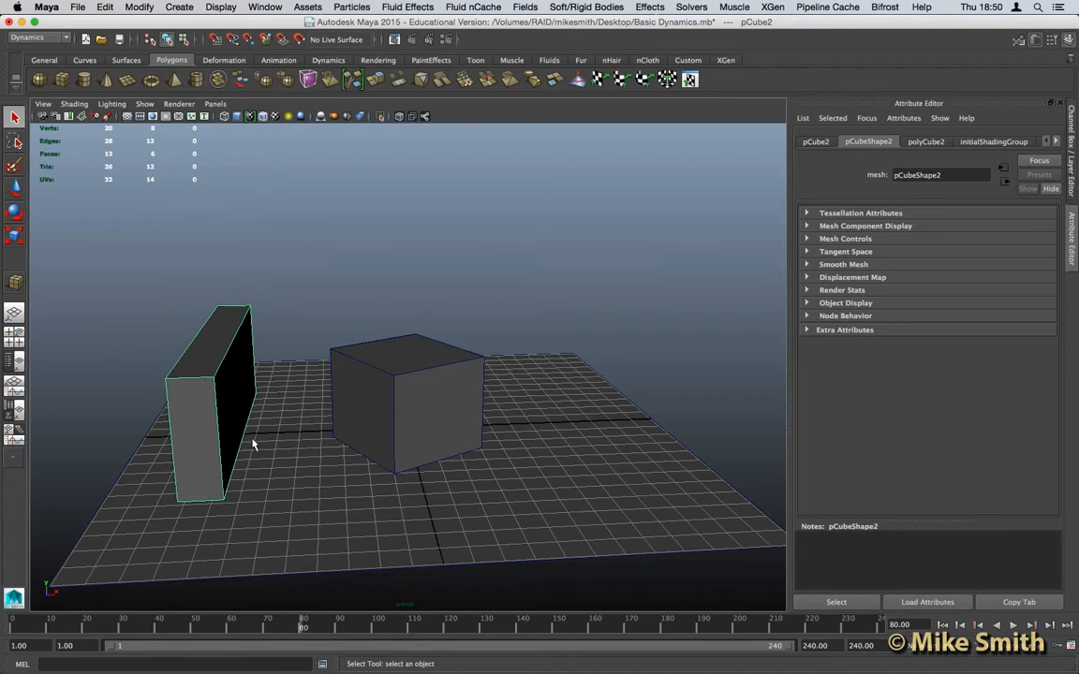
{"action": "left_click", "coordinate": [15, 187]}
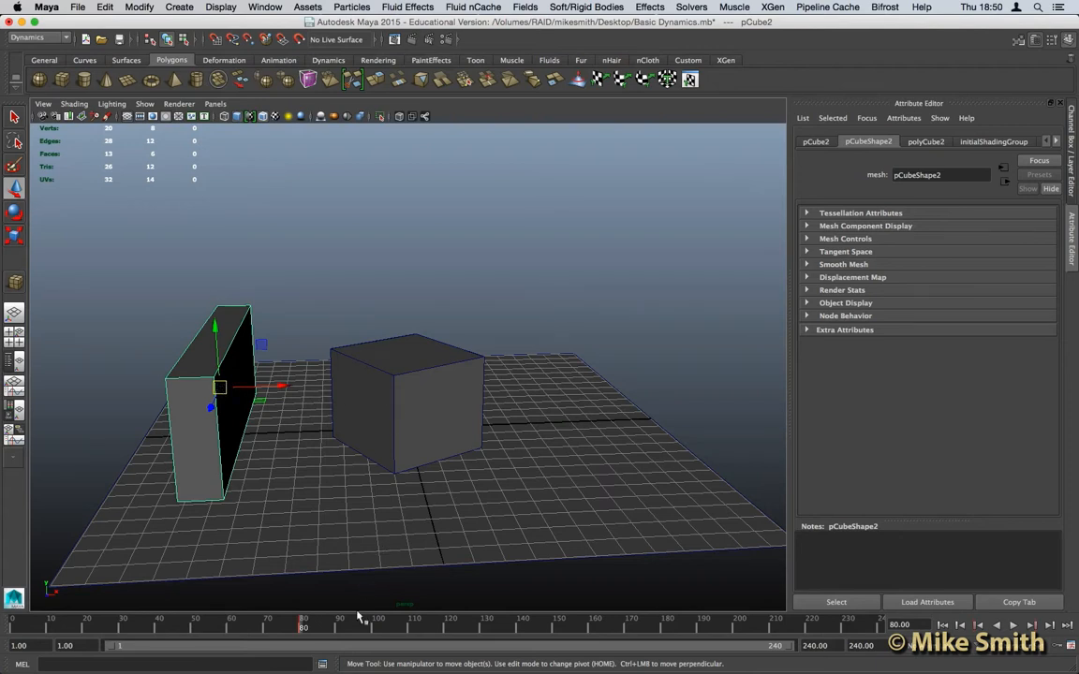
{"action": "left_click_drag", "start_coordinate": [356, 630], "coordinate": [391, 633]}
{"action": "left_click_drag", "start_coordinate": [279, 385], "coordinate": [456, 387]}
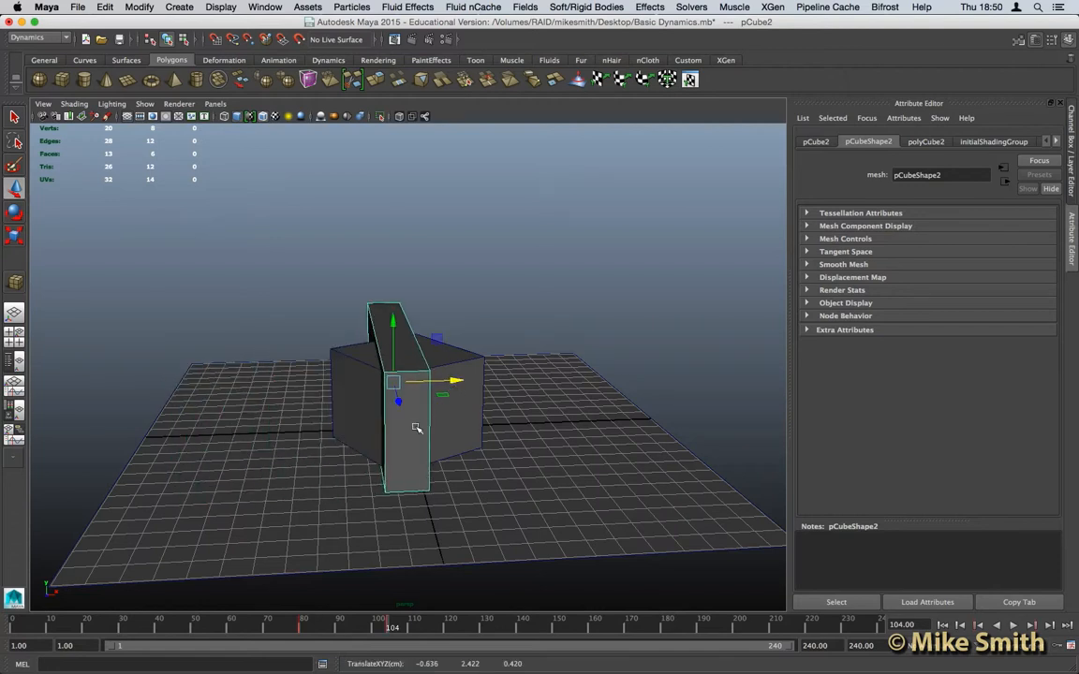
{"action": "key", "text": "q"}
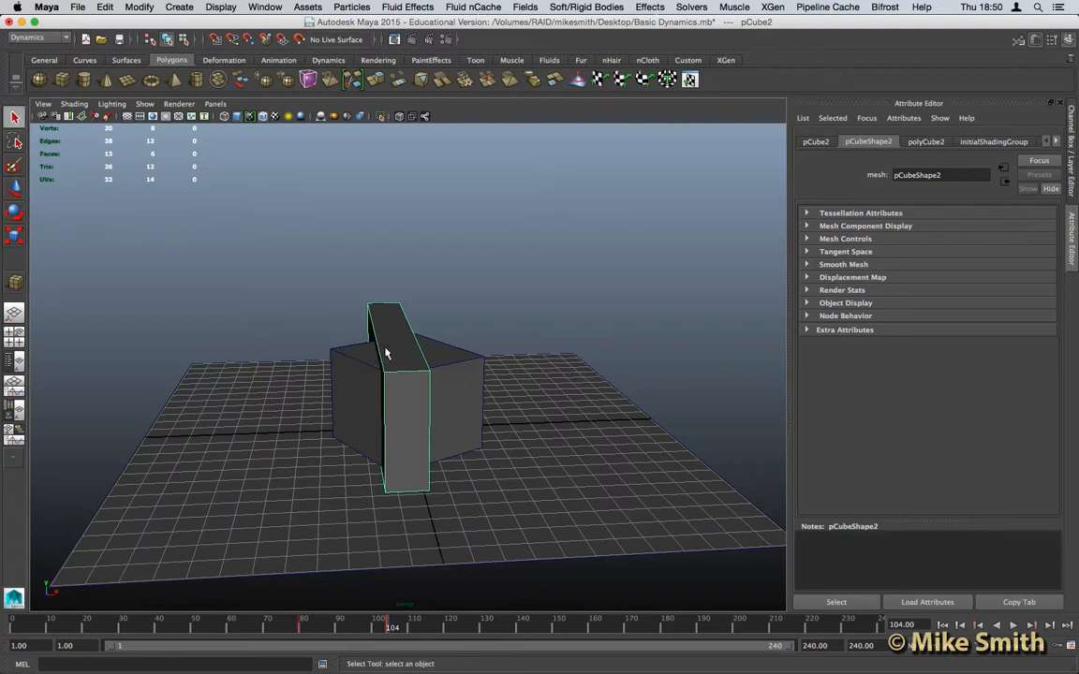
Step: Play the scene from the first frame to check how the animated block meets the cube, then stop
{"action": "left_click", "coordinate": [943, 626]}
{"action": "left_click", "coordinate": [1014, 625]}
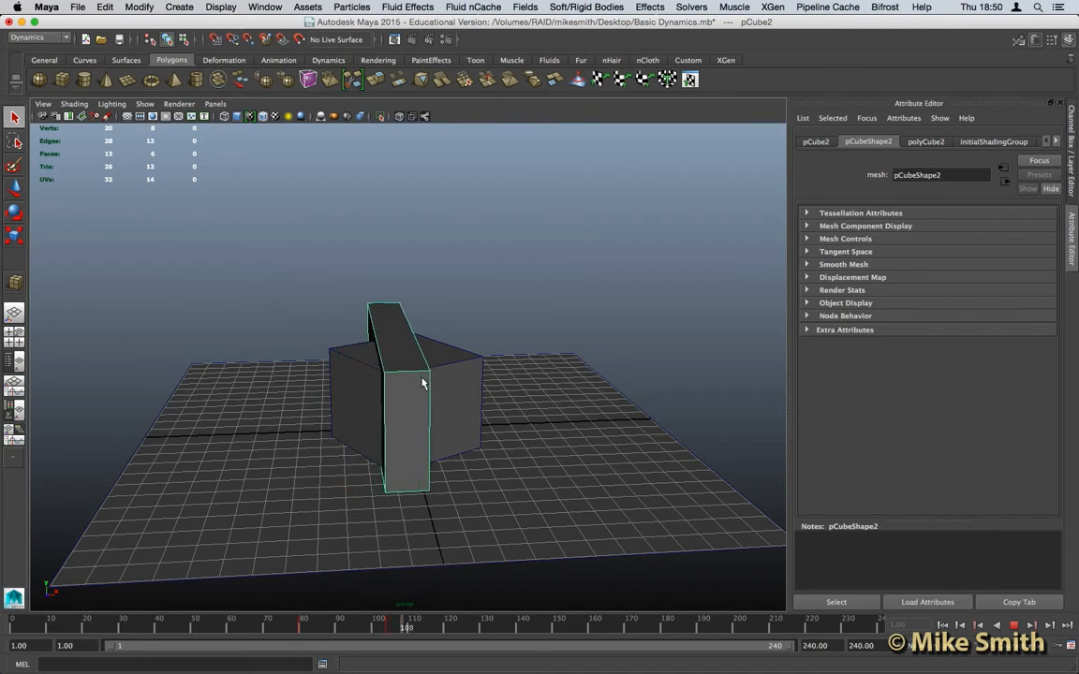
{"action": "left_click", "coordinate": [1012, 626]}
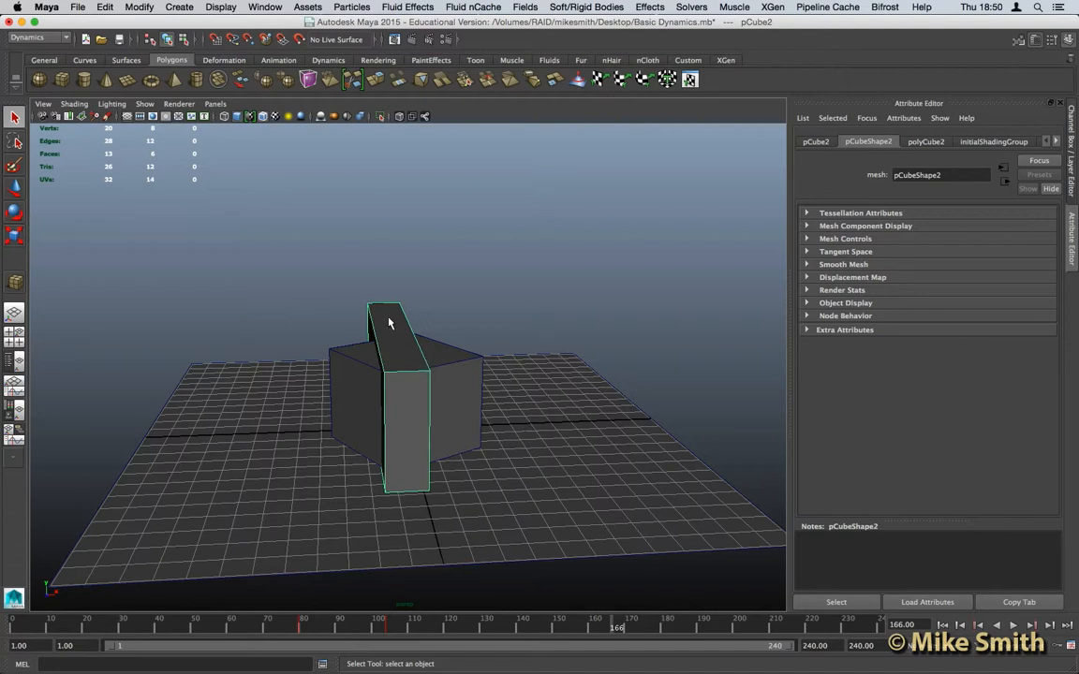
Step: Make the animated block a passive rigid body and play the simulation once to check its collision with the cube
{"action": "left_click", "coordinate": [584, 7]}
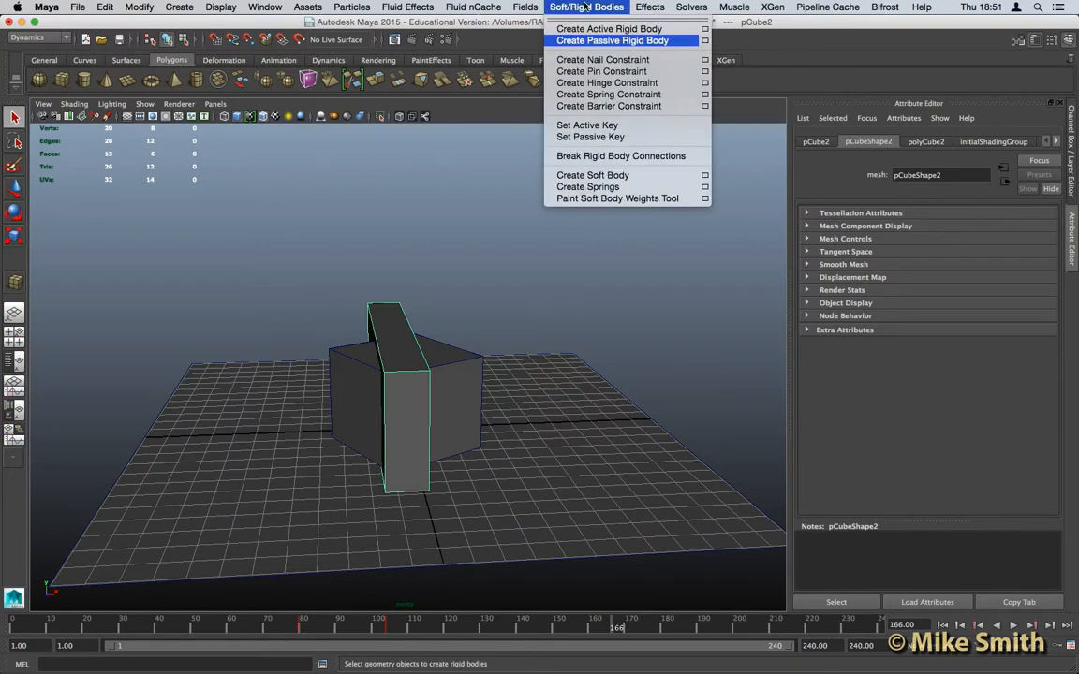
{"action": "left_click", "coordinate": [615, 42]}
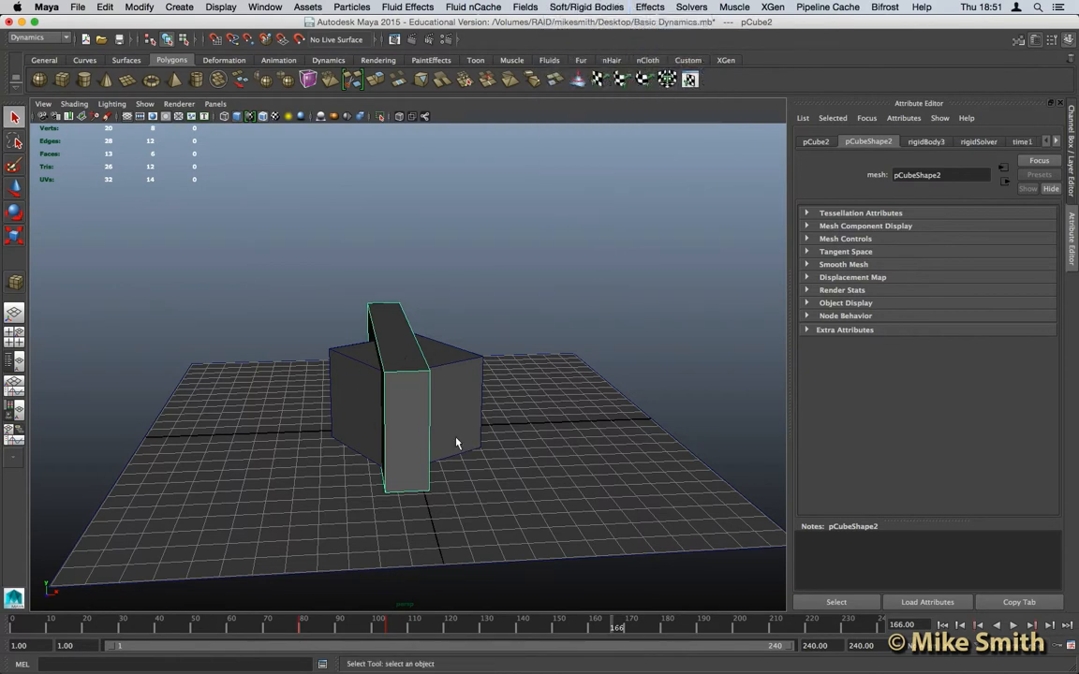
{"action": "left_click", "coordinate": [942, 625]}
{"action": "left_click", "coordinate": [1013, 626]}
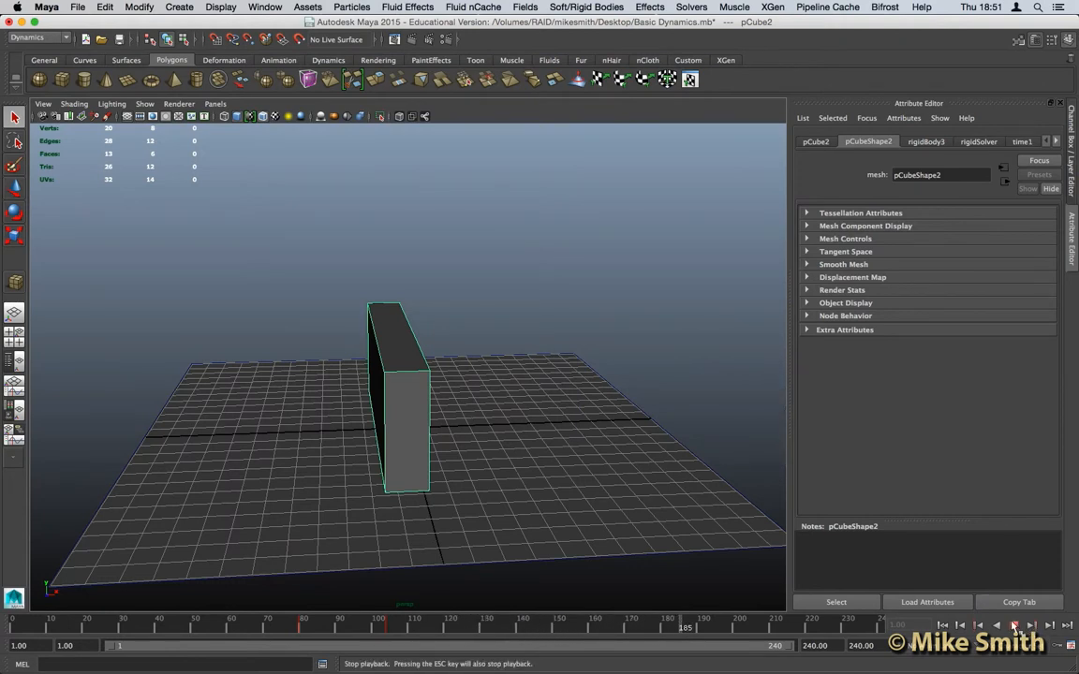
{"action": "left_click", "coordinate": [944, 626]}
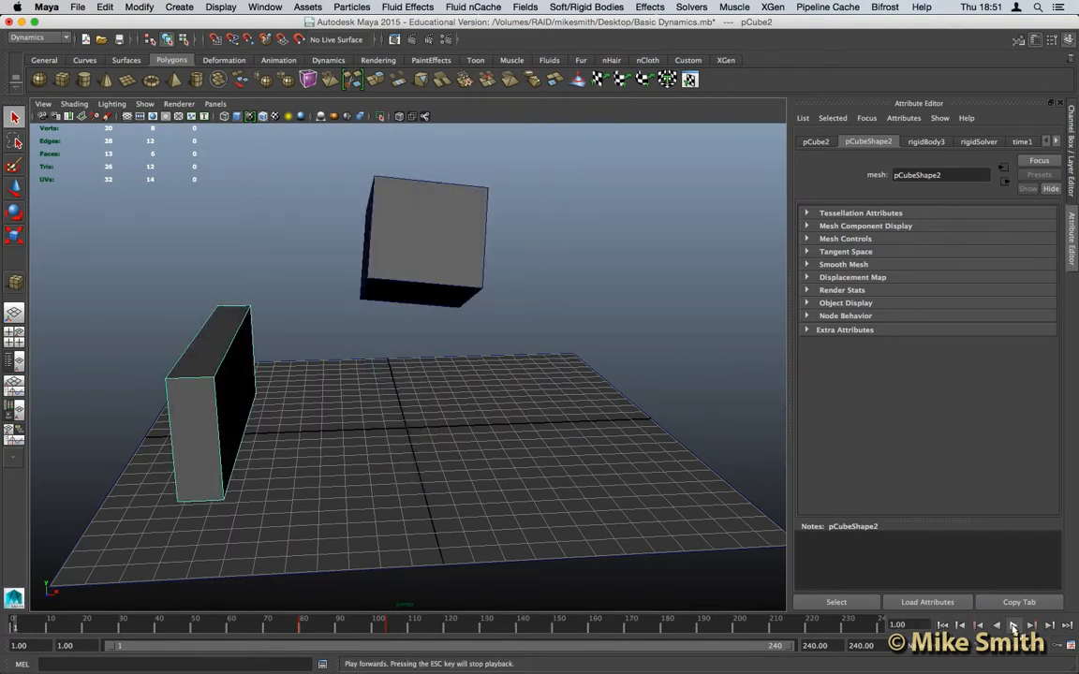
Step: Replay the simulation twice from the first frame to examine the moving block's impact on the cube
{"action": "left_click", "coordinate": [1013, 625]}
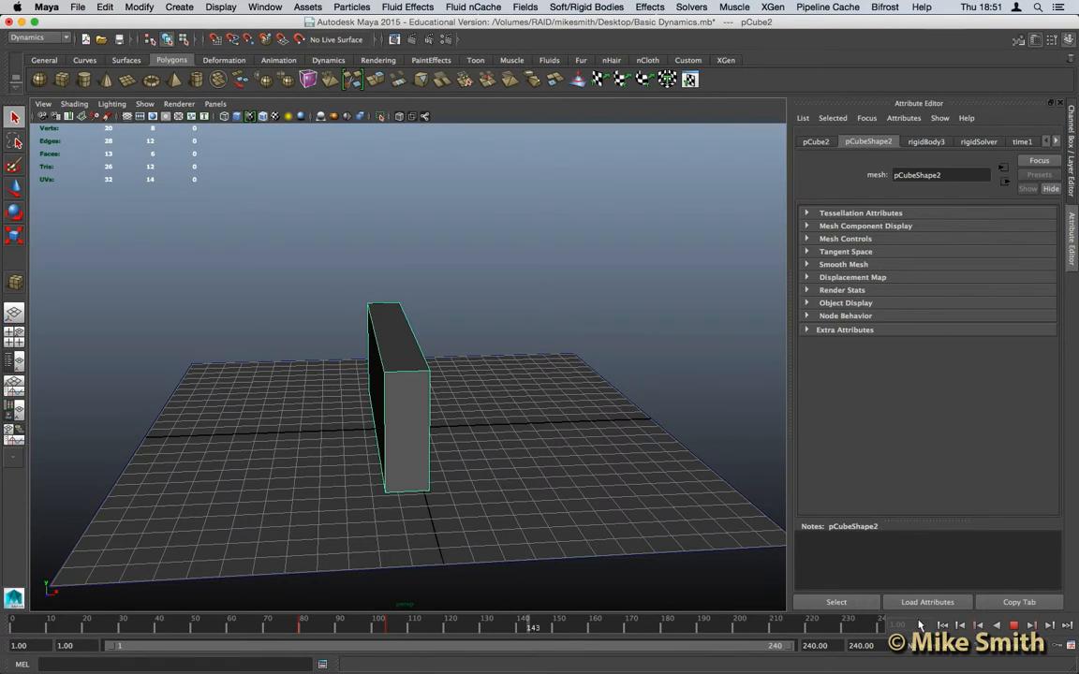
{"action": "left_click", "coordinate": [1013, 625]}
{"action": "left_click", "coordinate": [942, 625]}
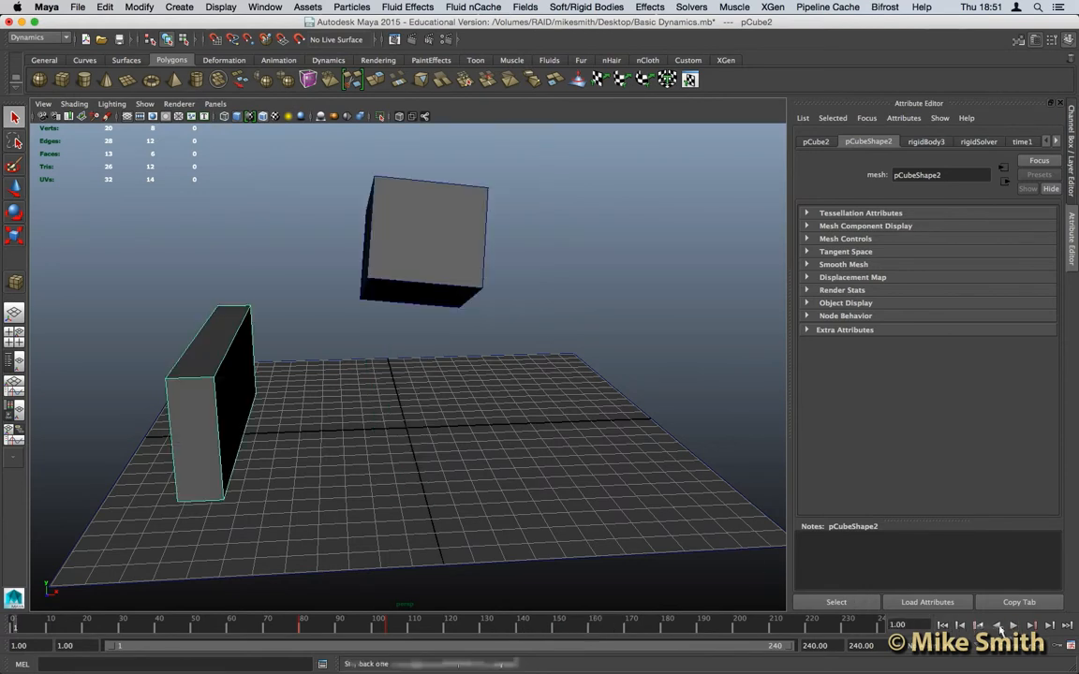
{"action": "left_click", "coordinate": [1013, 625]}
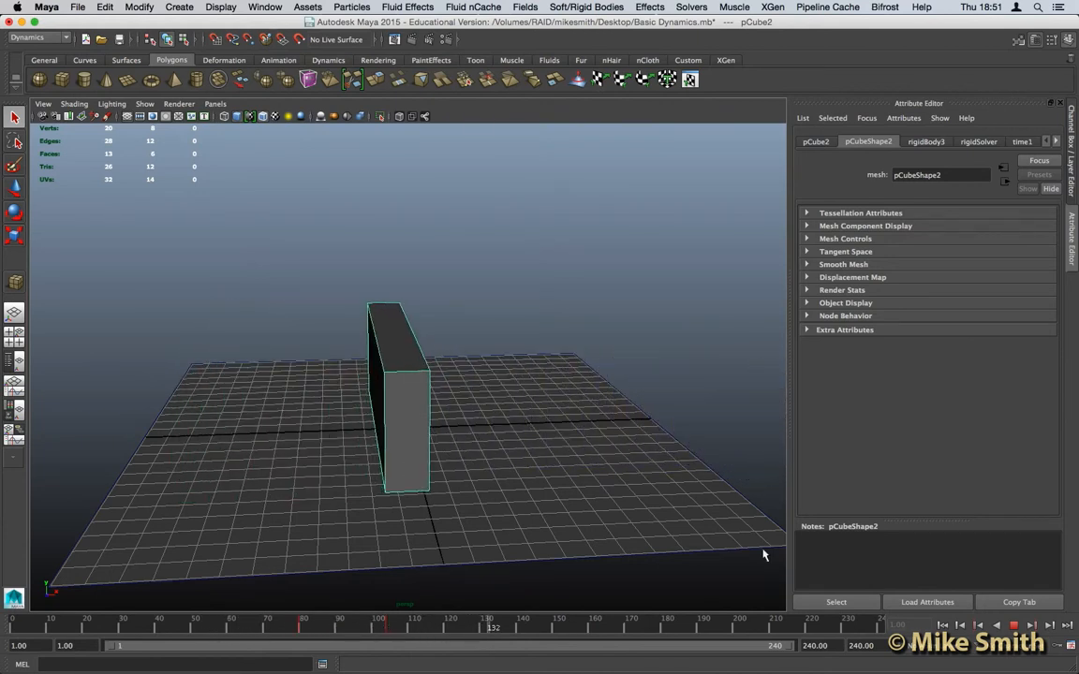
{"action": "left_click", "coordinate": [1016, 627]}
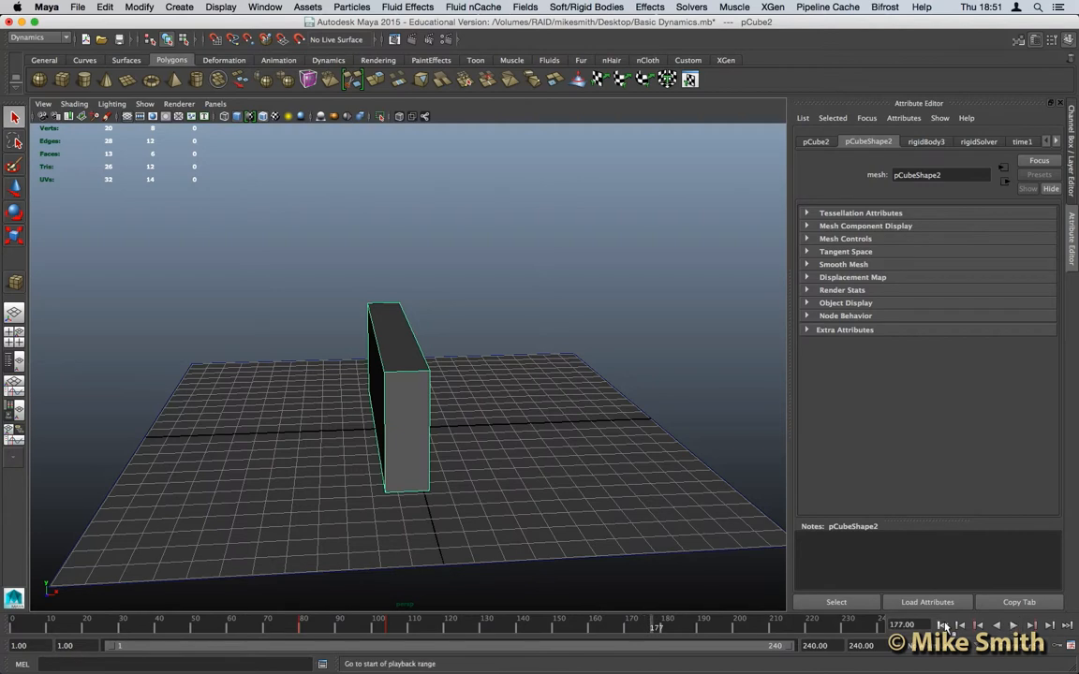